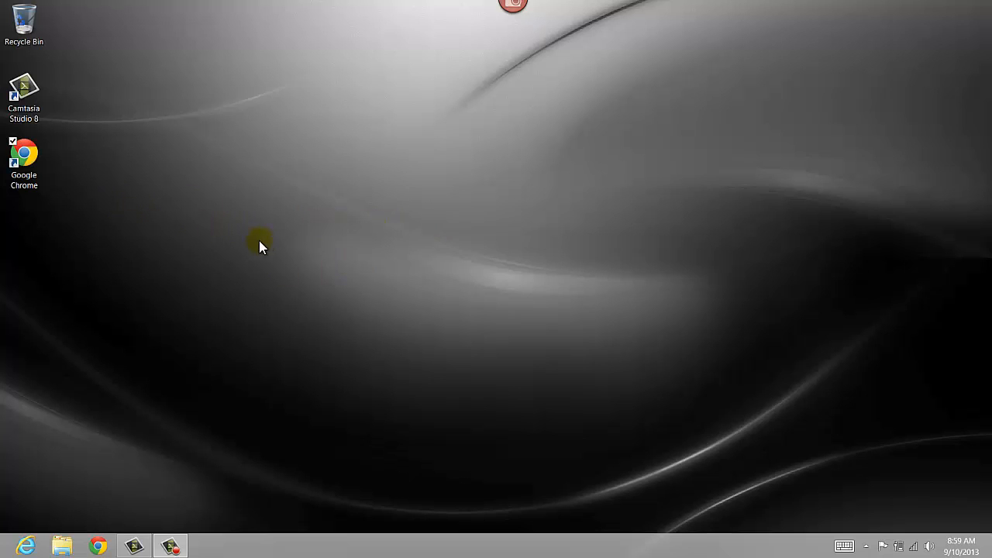
Launch Google Chrome and load drive.google.com.
left_click(32, 175)
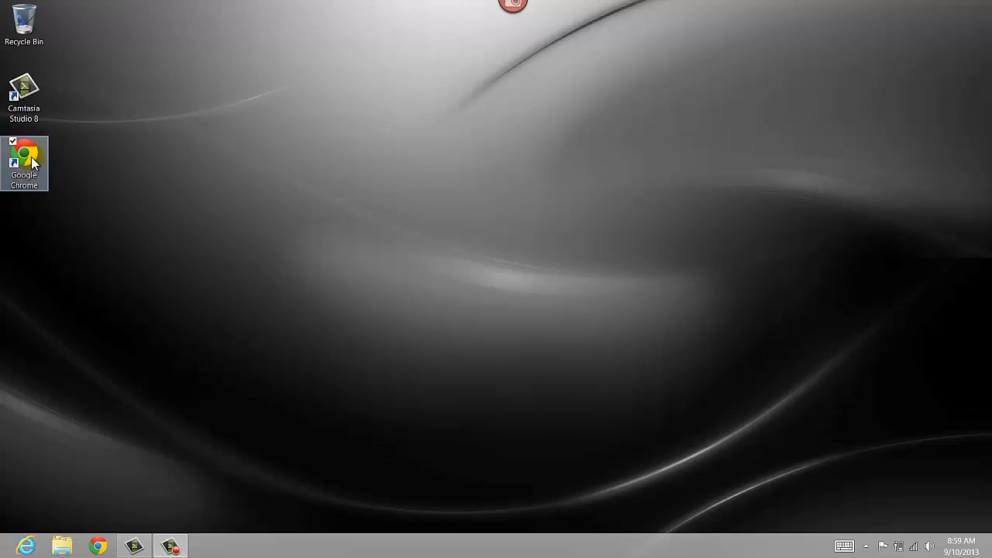
double_click(31, 158)
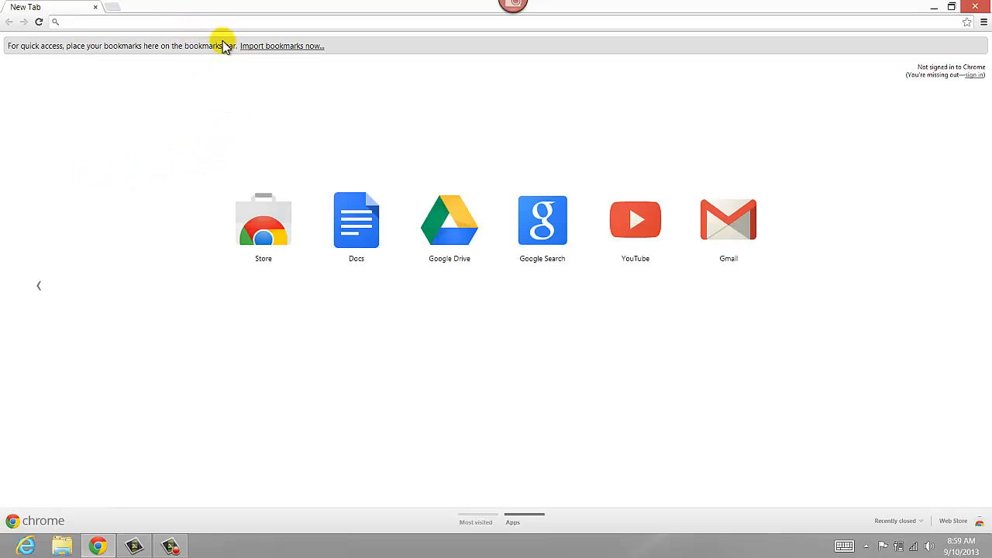
type("drive.google.com")
key("Return")
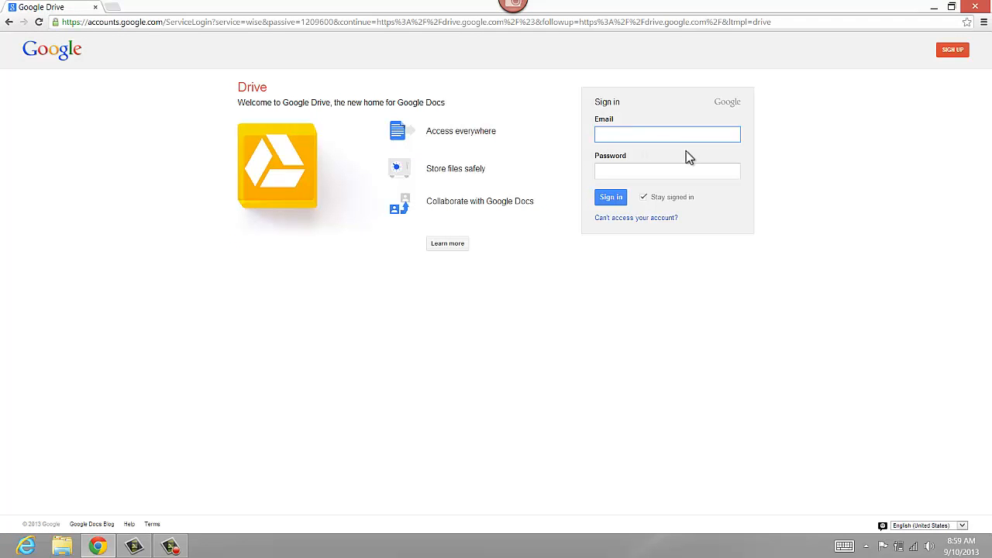
Sign in to Google Drive with the school account's e-mail and password.
left_click(675, 170)
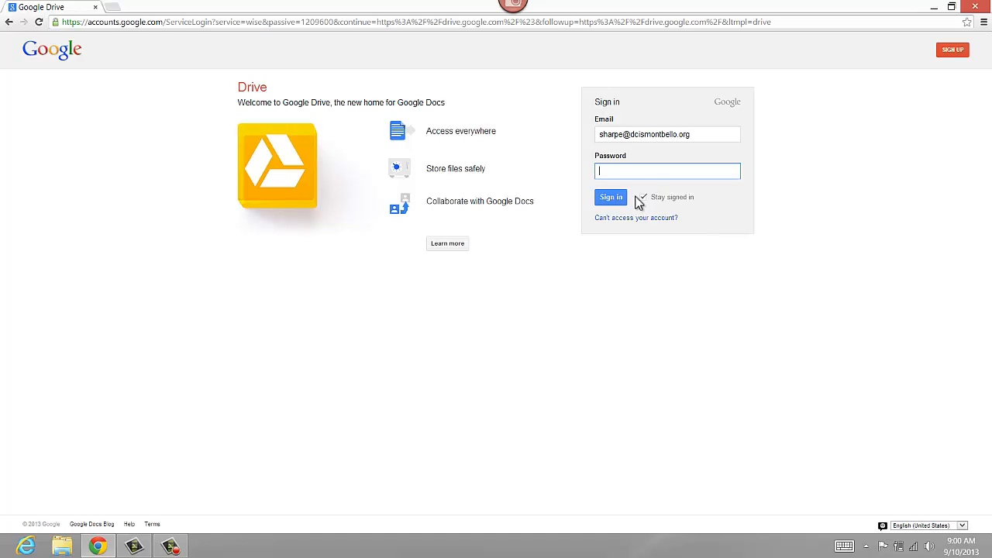
type("********")
left_click(608, 202)
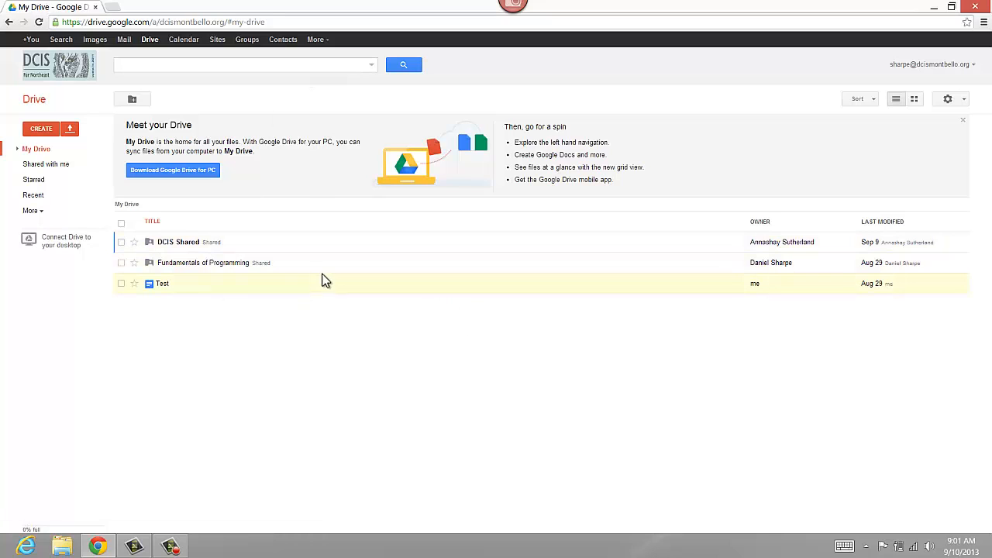
Download and install Google Drive for PC, then minimise Chrome to reveal the desktop.
left_click(159, 172)
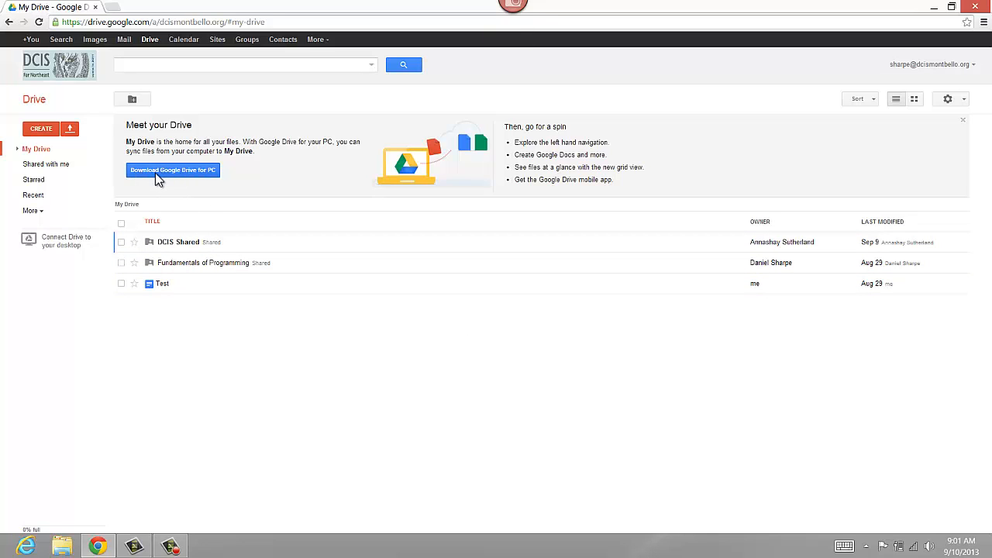
left_click(156, 173)
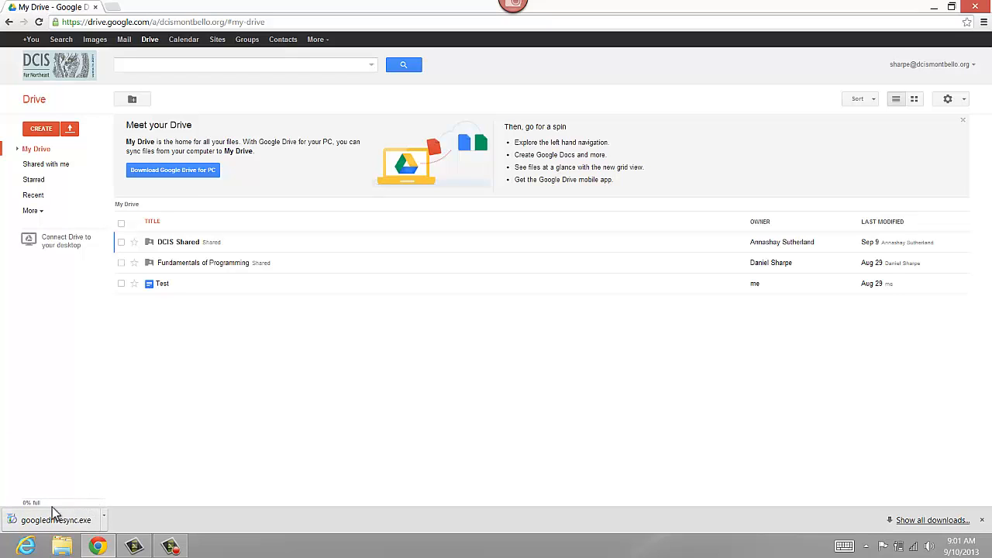
left_click(74, 514)
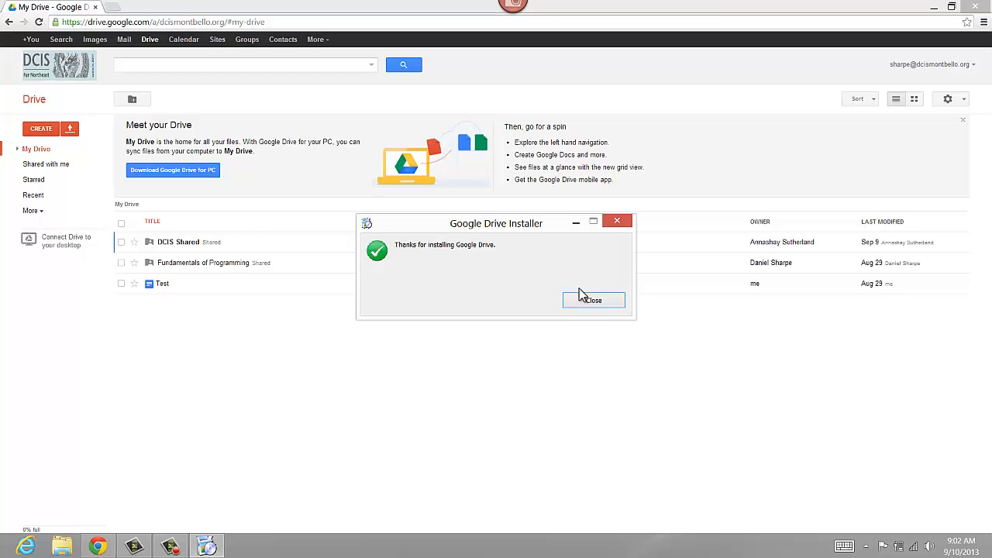
left_click(589, 308)
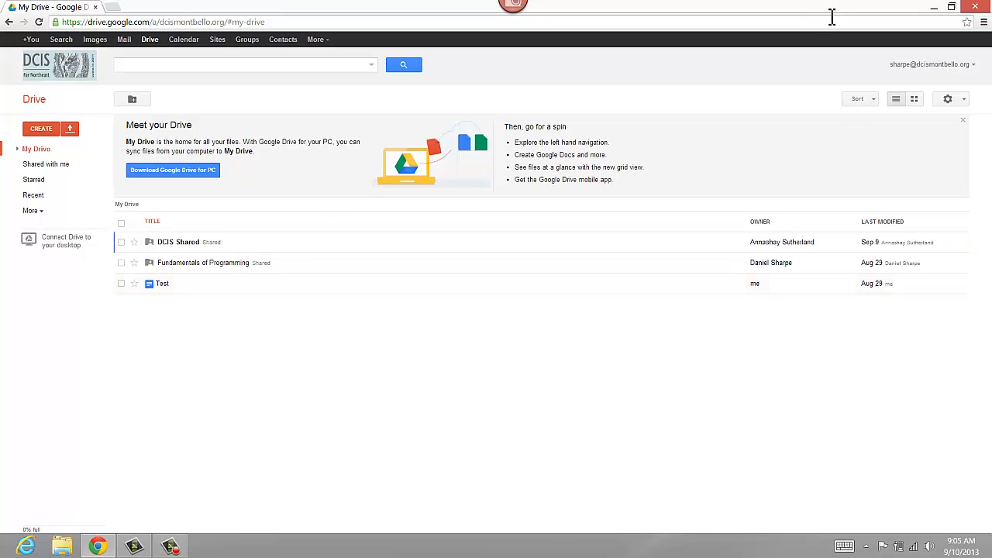
left_click(934, 8)
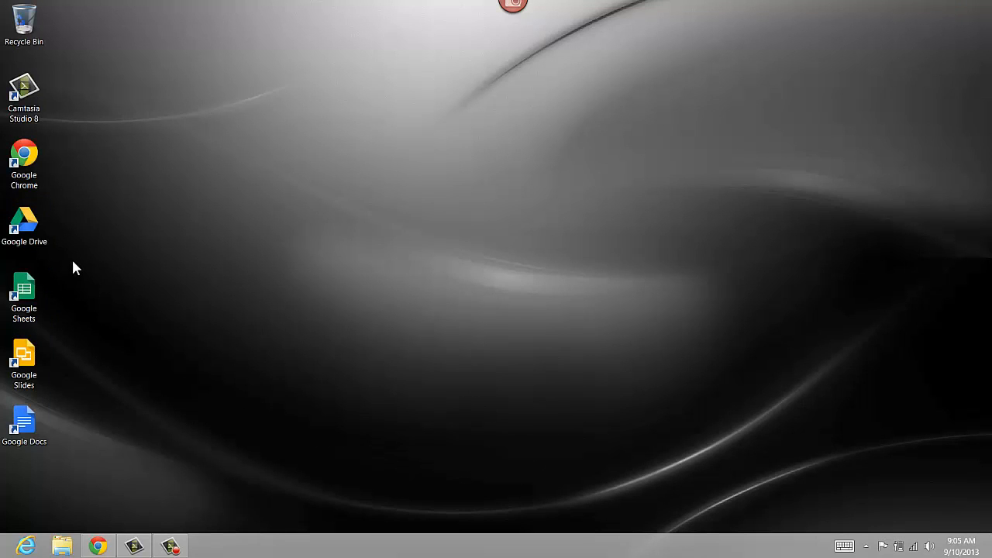
Launch Google Drive for PC, sign in with the school account and start syncing.
double_click(37, 225)
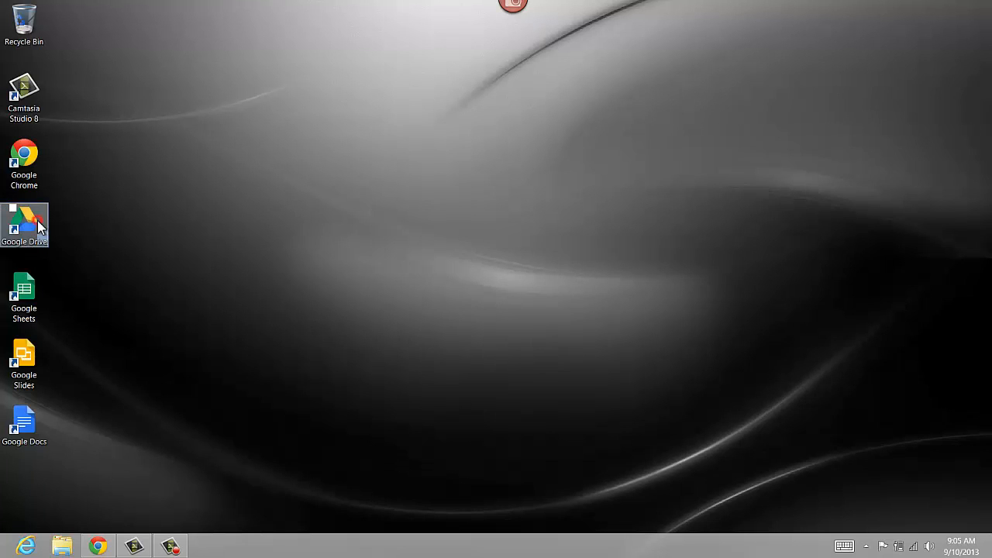
right_click(127, 279)
left_click(141, 251)
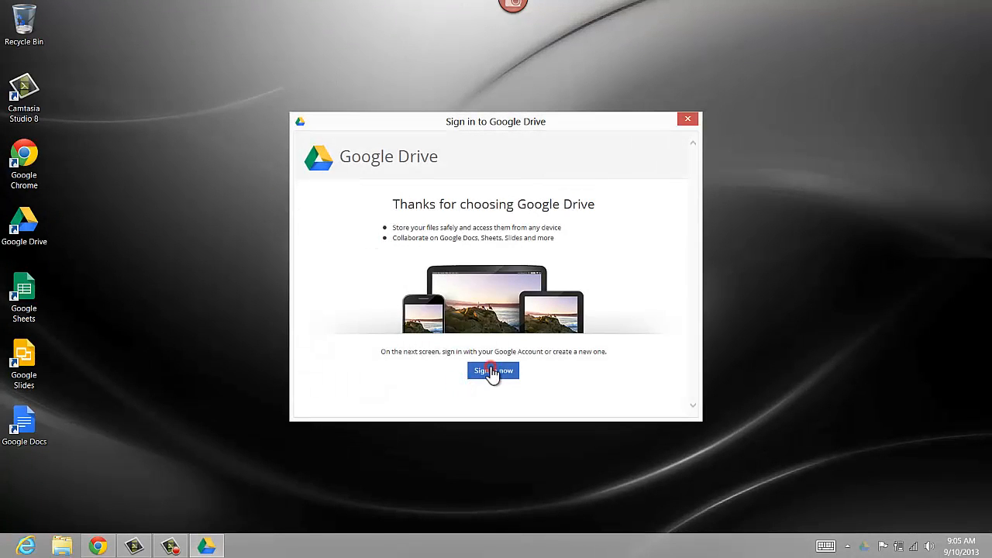
left_click(493, 371)
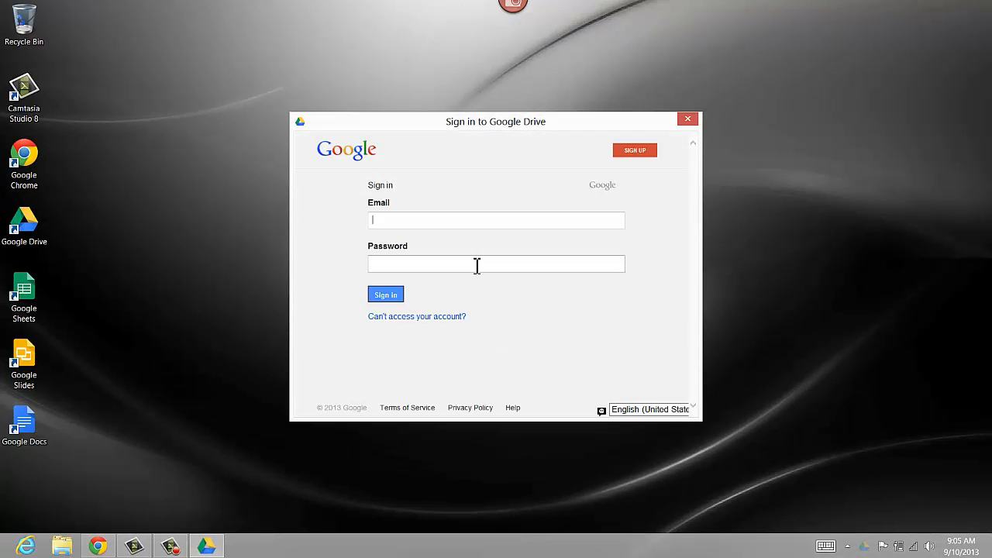
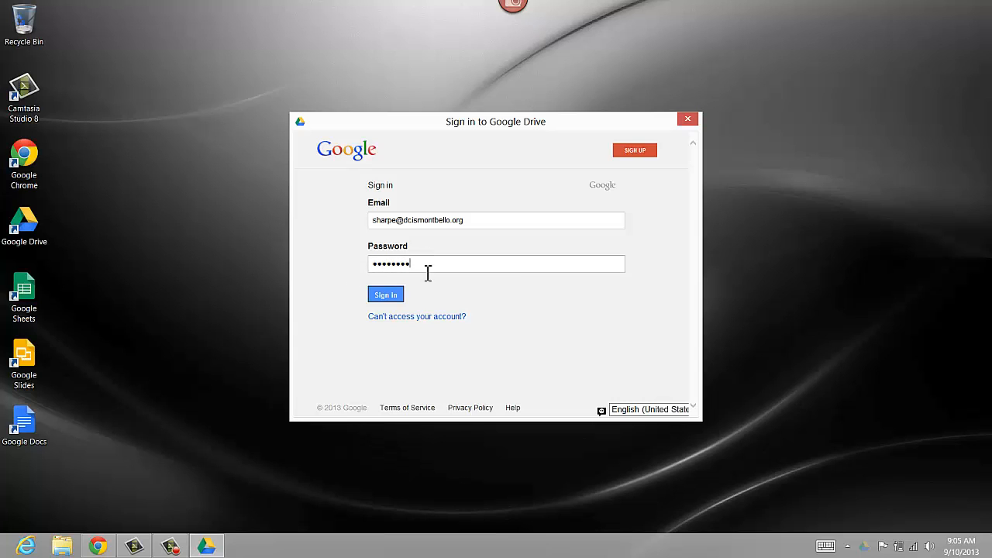
left_click(394, 295)
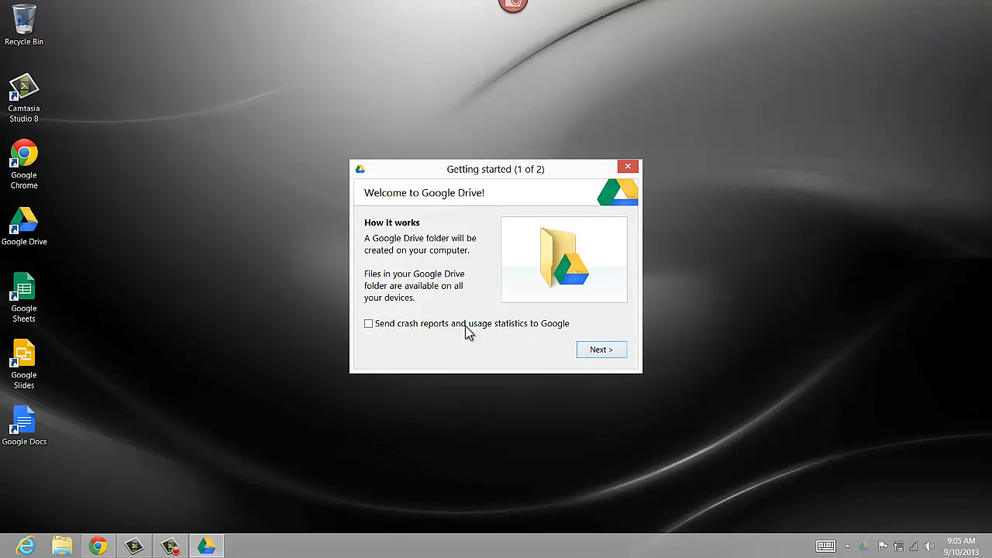
left_click(599, 349)
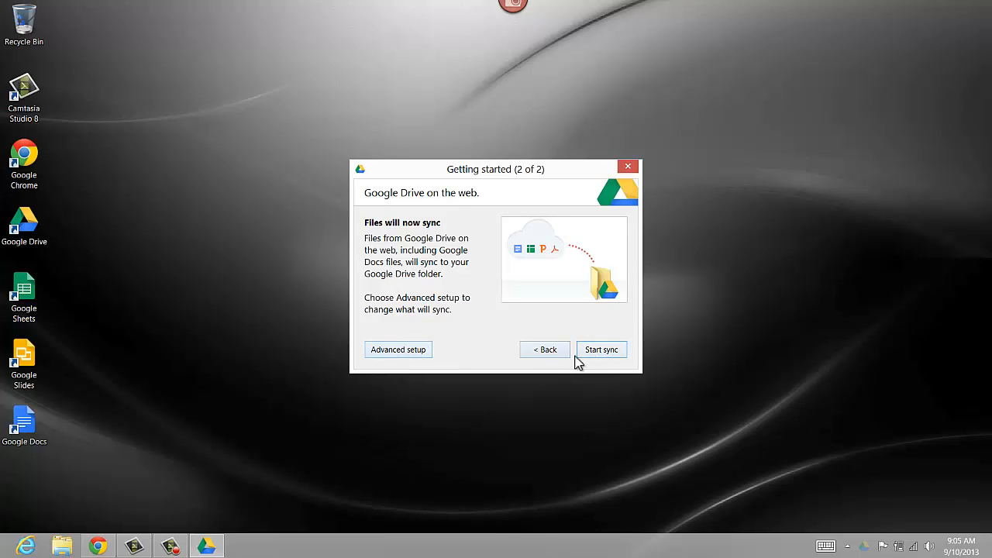
left_click(603, 358)
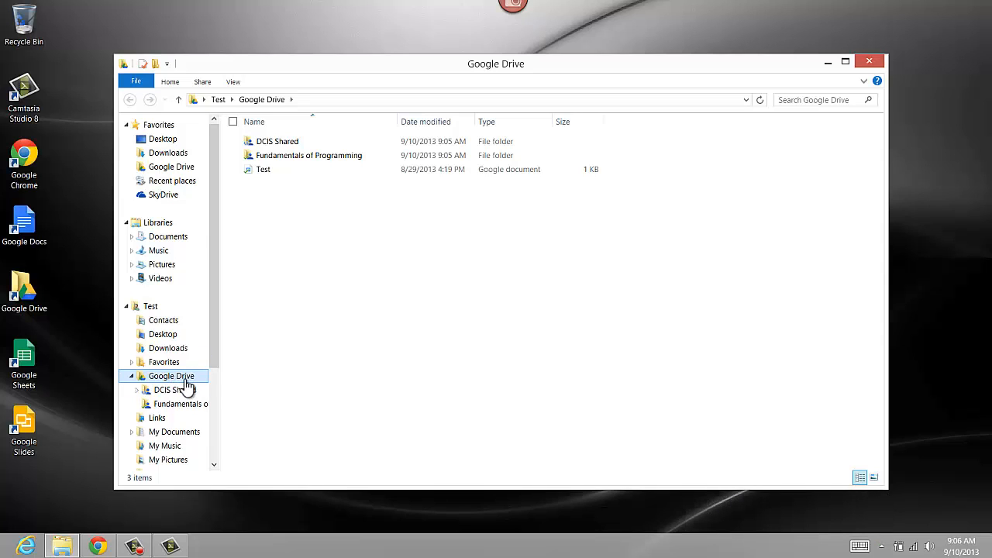
Check the three synced items in the local Google Drive folder, then close the window.
left_click_drag(326, 236, 237, 128)
left_click(286, 202)
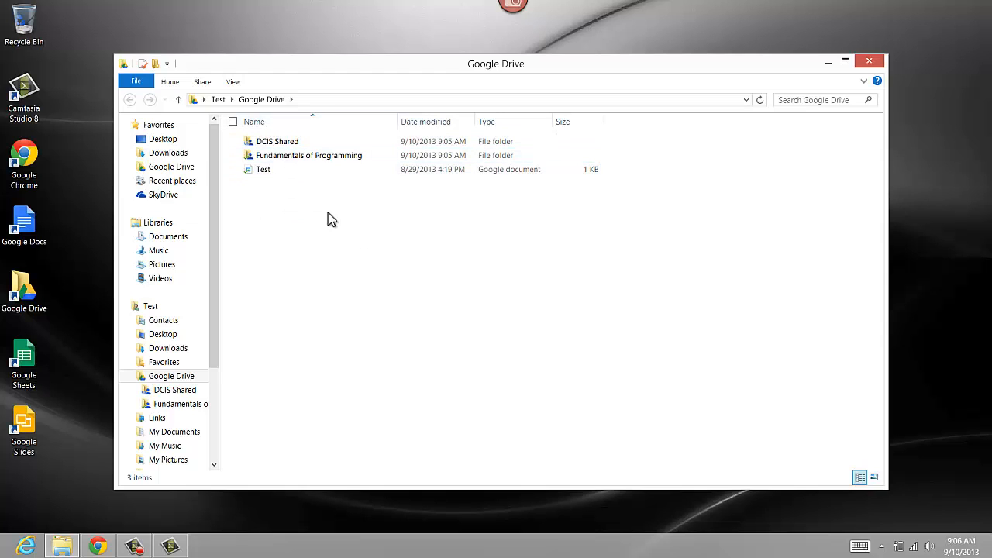
left_click(869, 61)
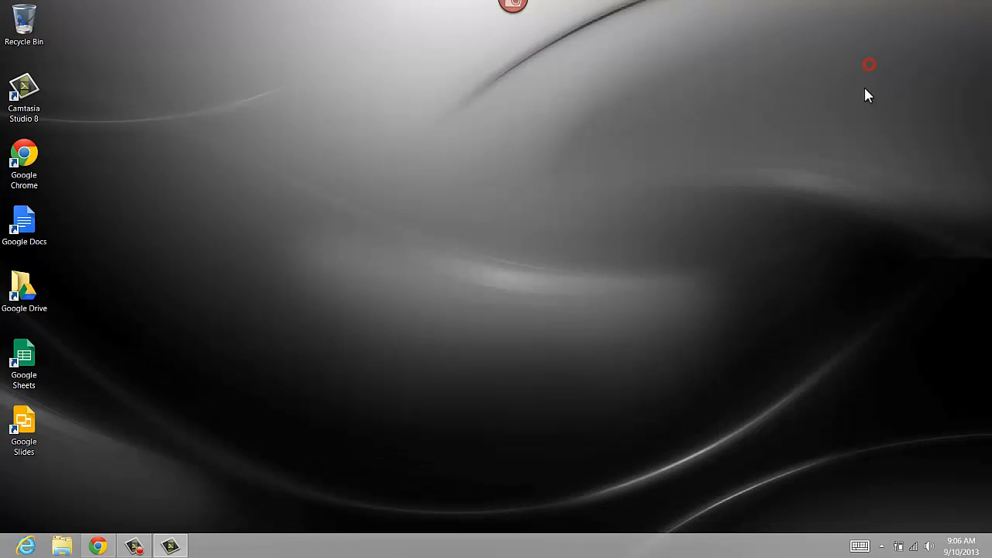
double_click(31, 301)
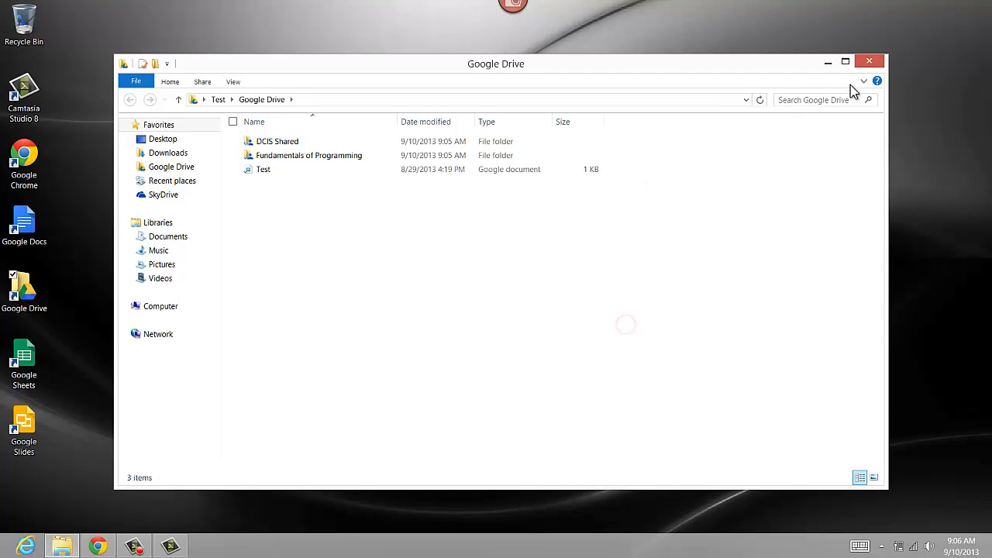
left_click(865, 61)
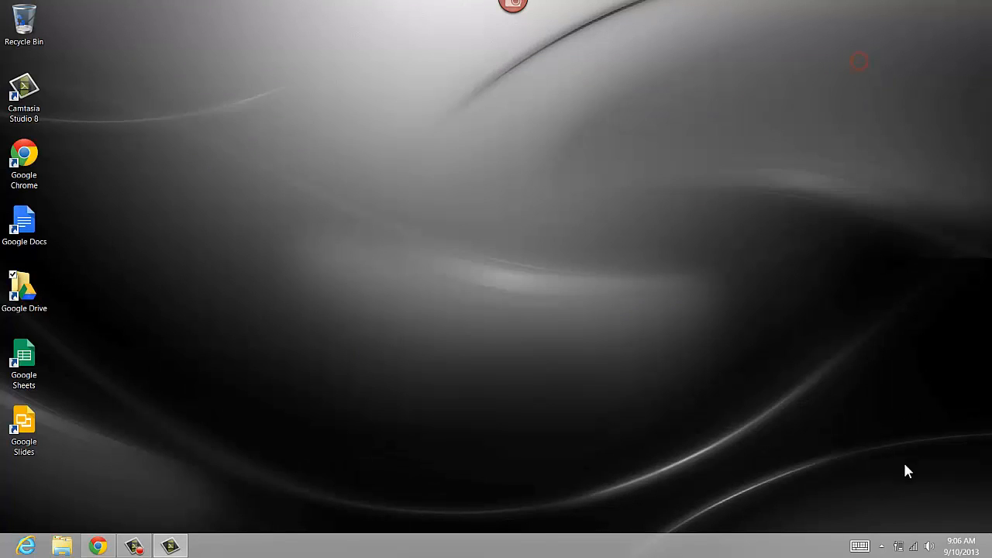
Pin the Drive sync icon in the visible tray and open the folder from its menu.
left_click(885, 546)
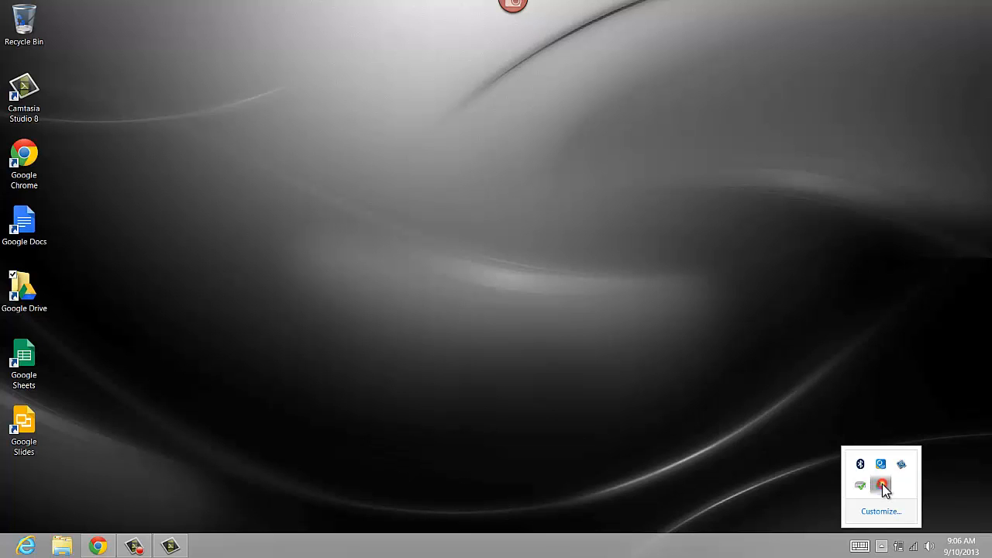
left_click_drag(882, 483, 883, 545)
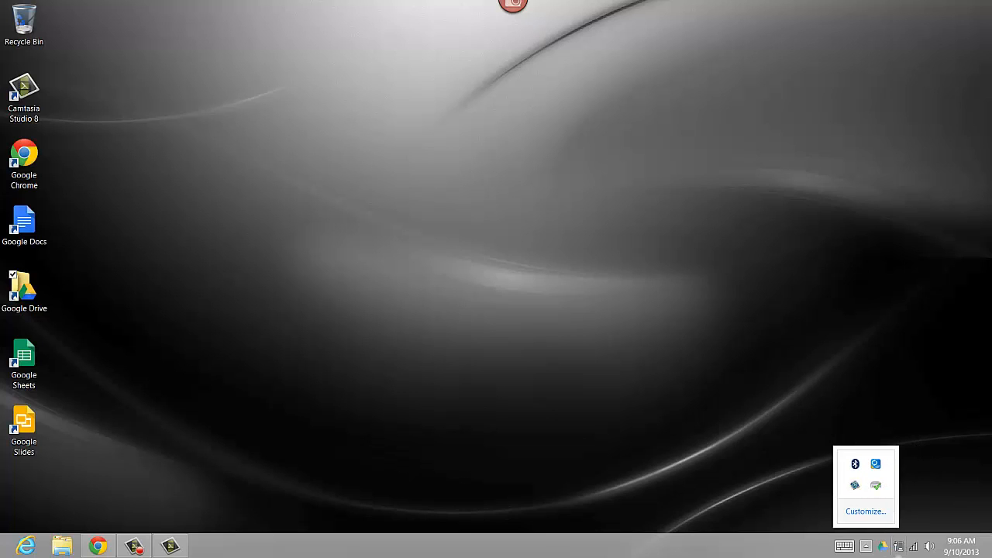
left_click(937, 472)
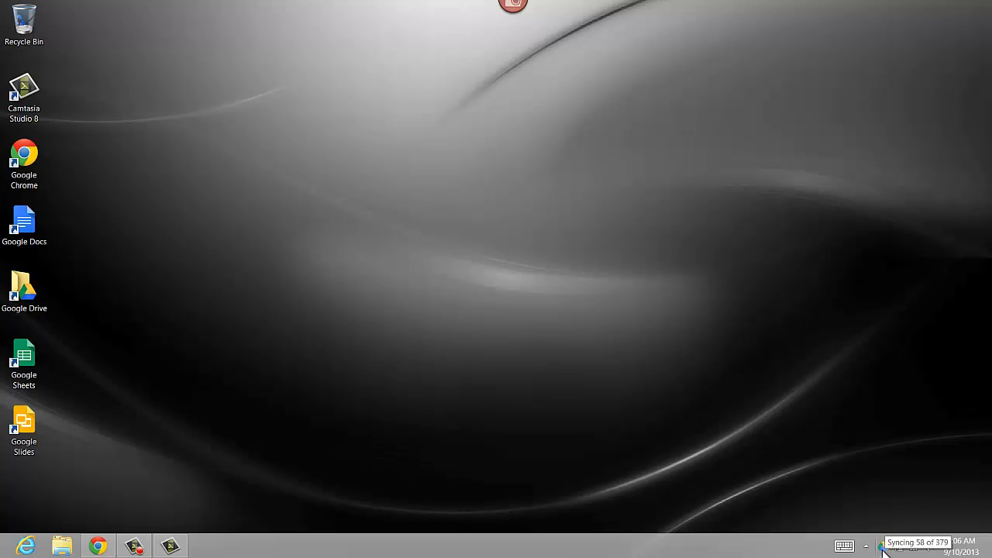
left_click(882, 547)
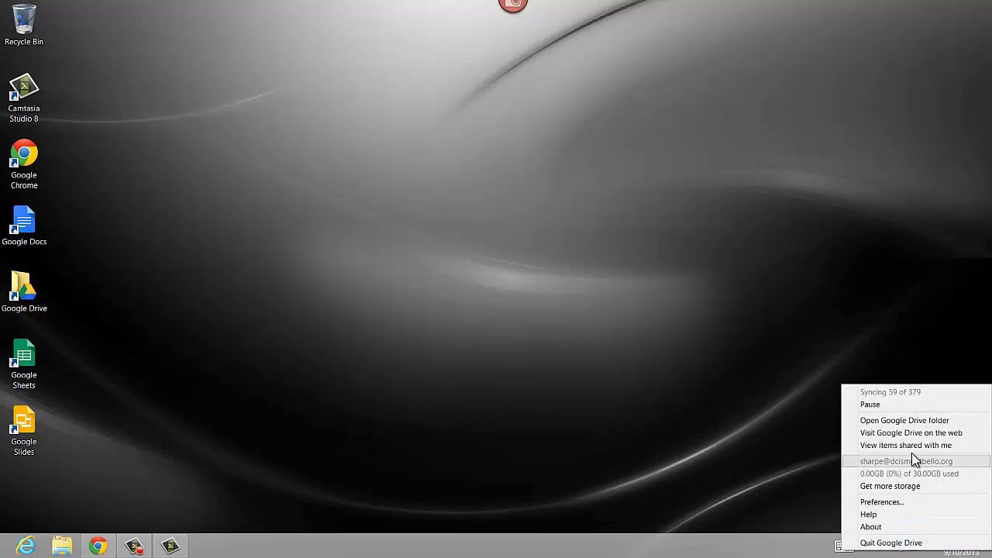
left_click(949, 421)
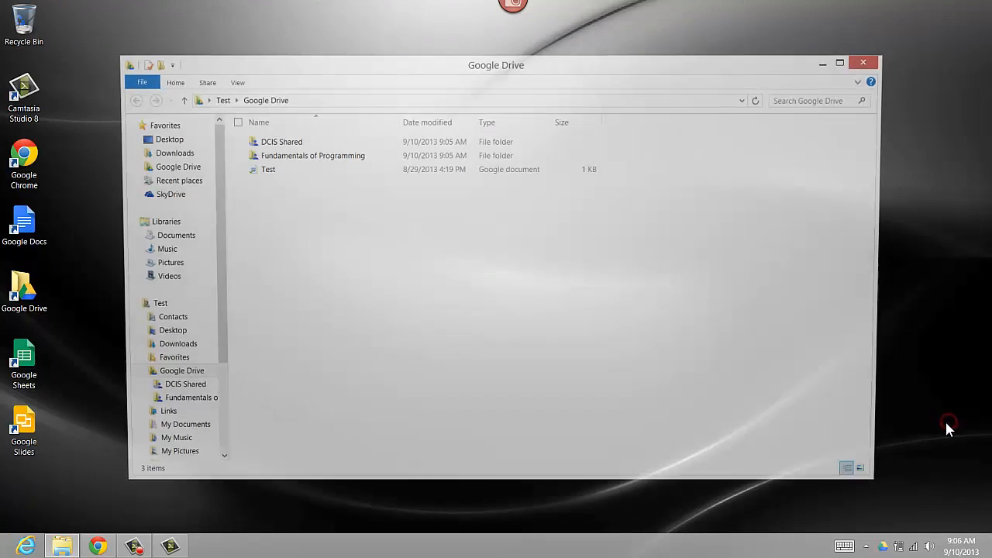
left_click(870, 62)
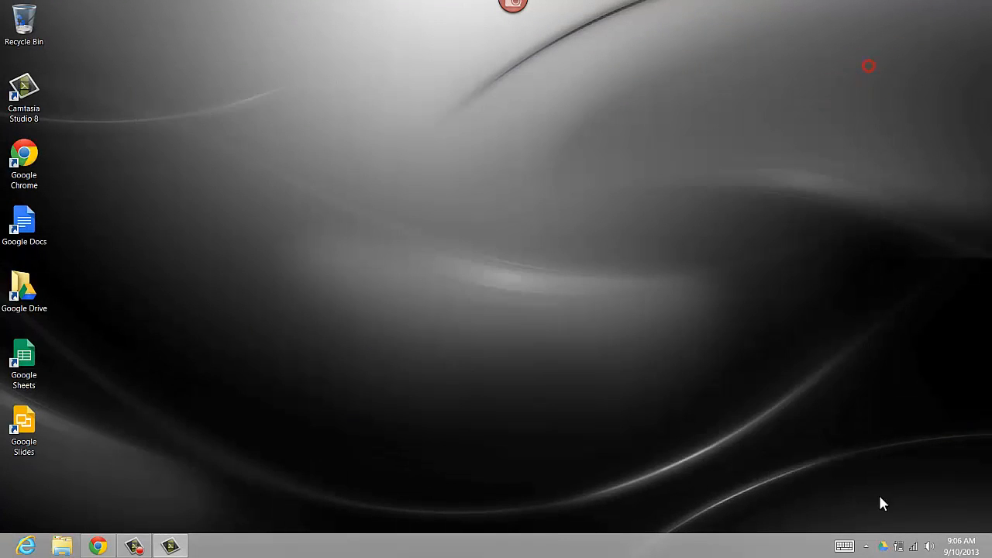
left_click(882, 547)
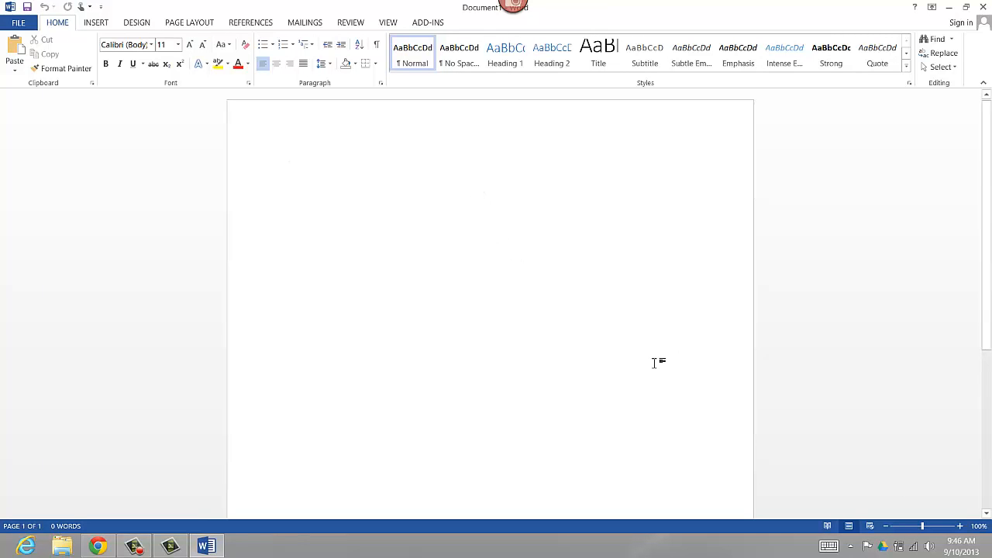
Type 'Testtestest' in Word and save the document as Test in the Google Drive folder.
type("Testt")
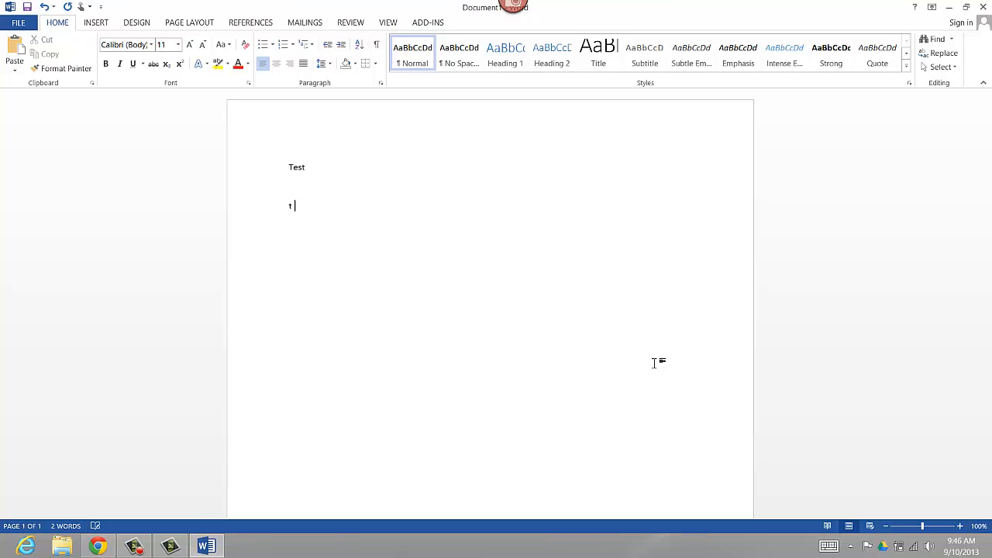
type("estest")
left_click(19, 23)
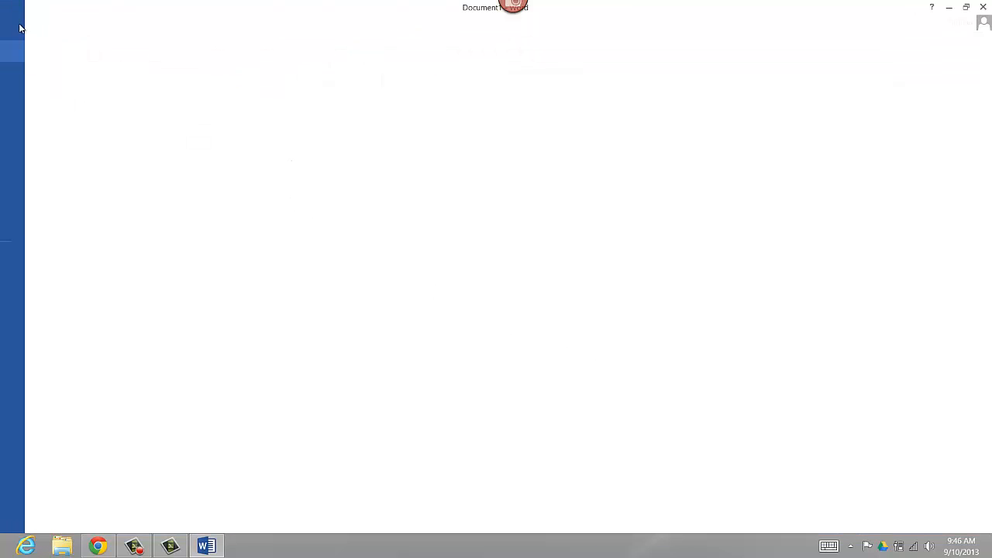
left_click(31, 138)
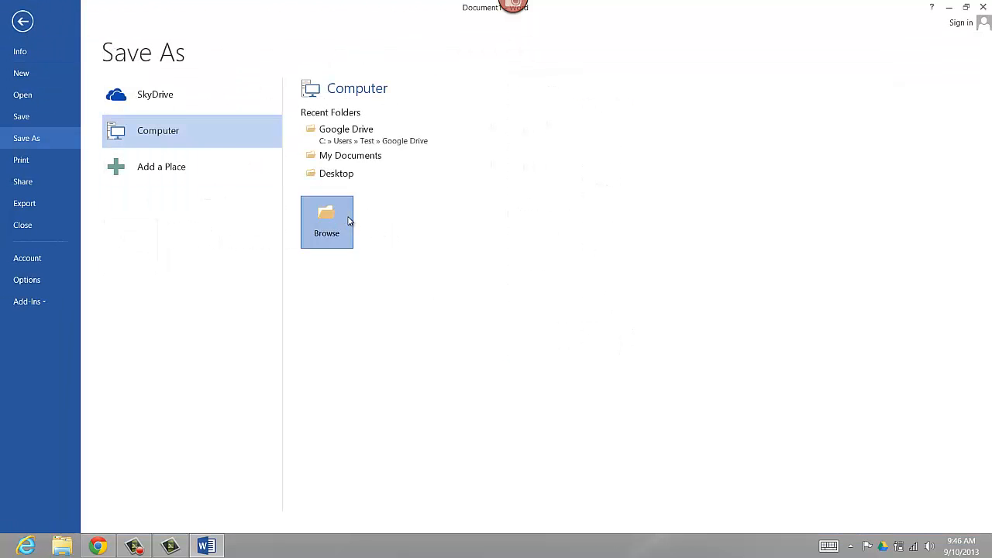
left_click(350, 222)
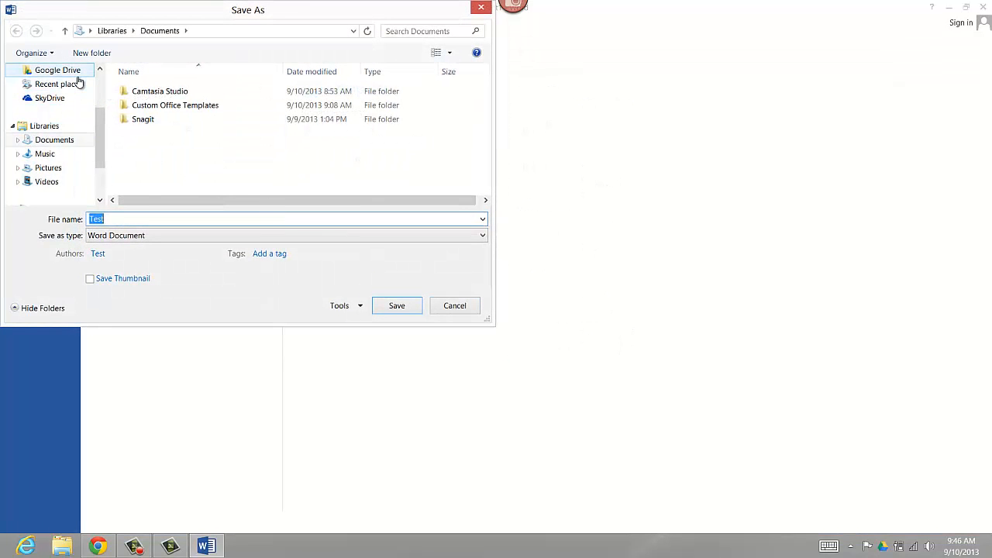
left_click(76, 70)
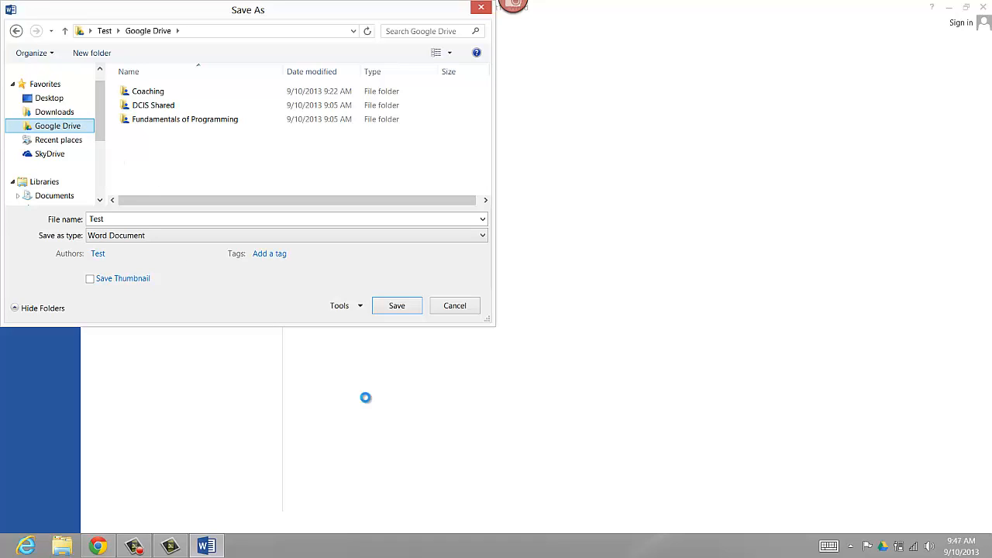
left_click(400, 309)
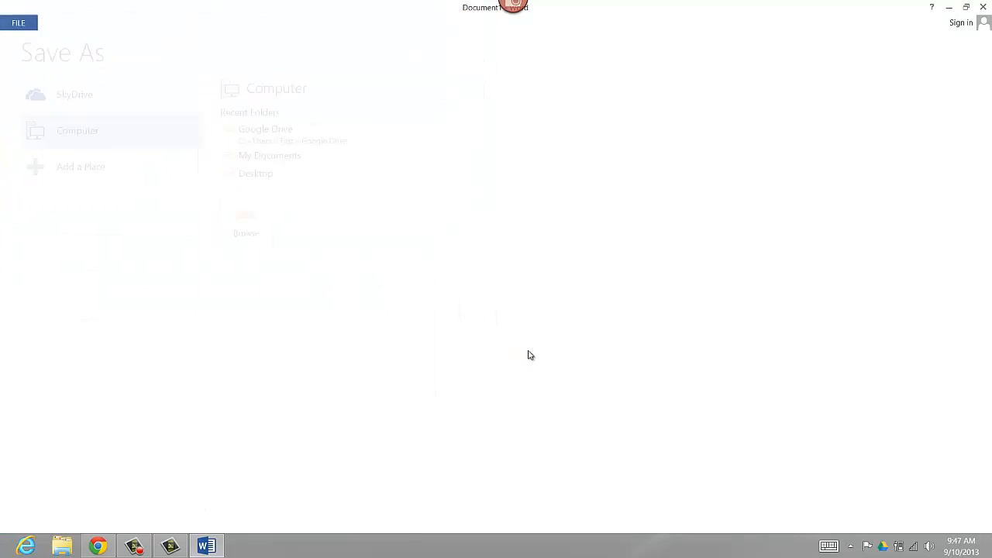
Open the local Google Drive folder from the tray Drive icon's menu.
right_click(883, 547)
left_click(868, 546)
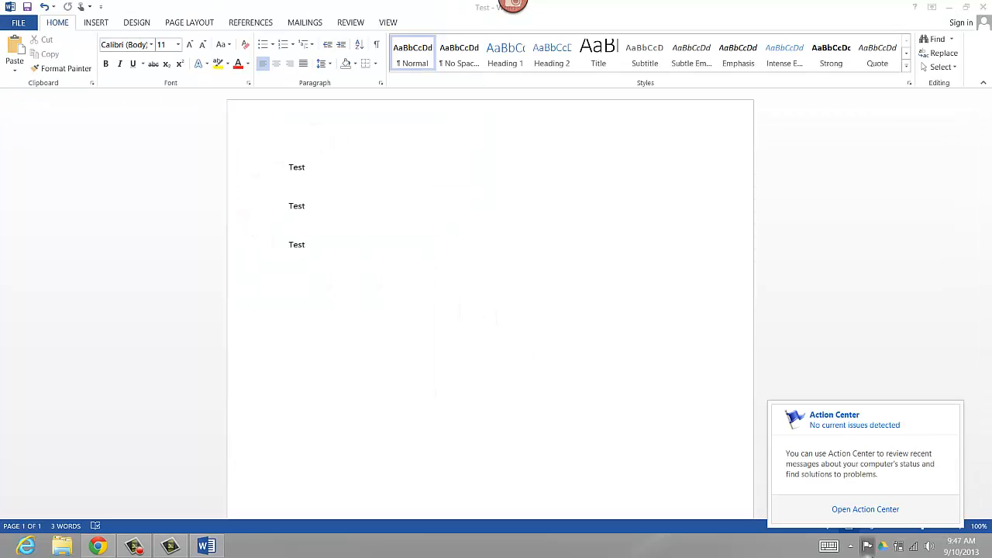
right_click(886, 549)
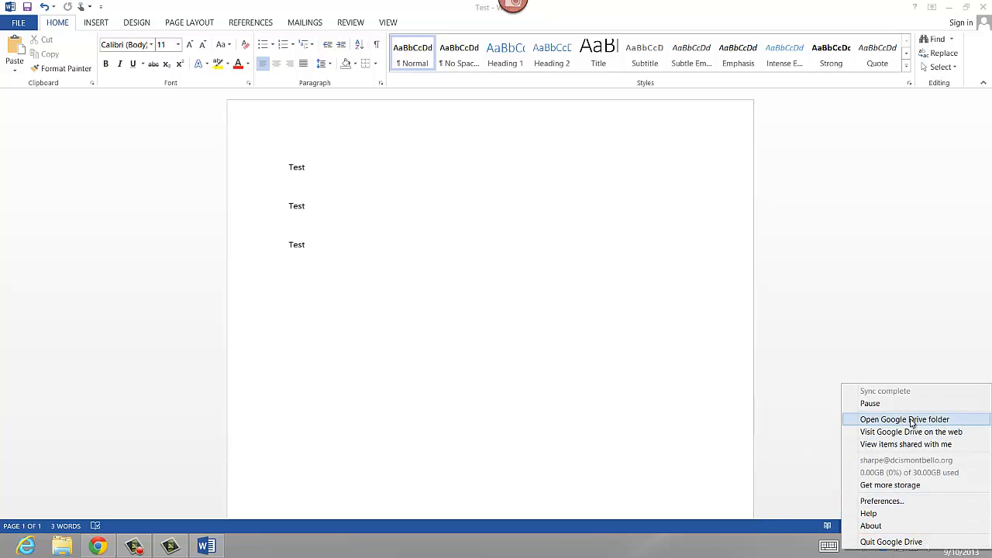
left_click(903, 423)
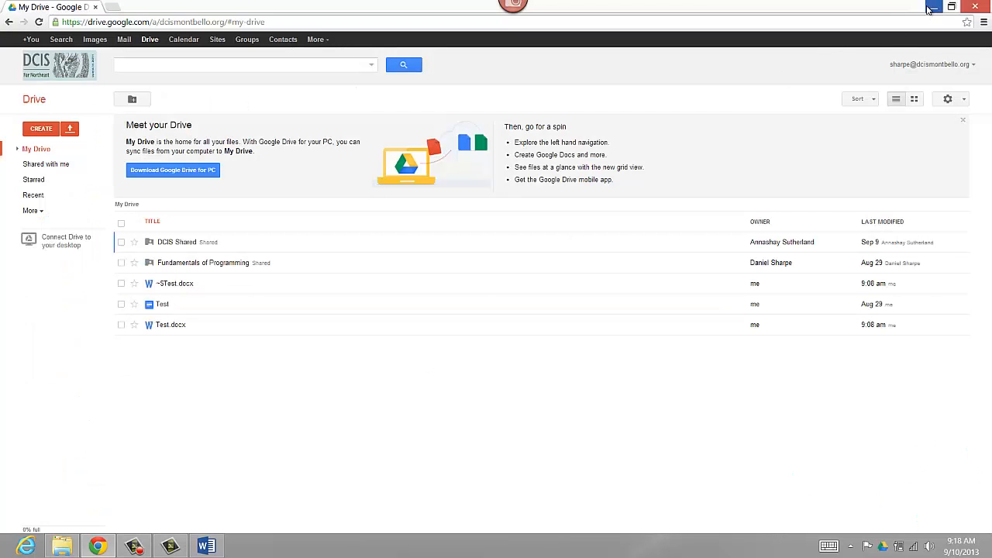
Minimise Chrome's My Drive page to bring back the Google Drive folder window.
left_click(932, 7)
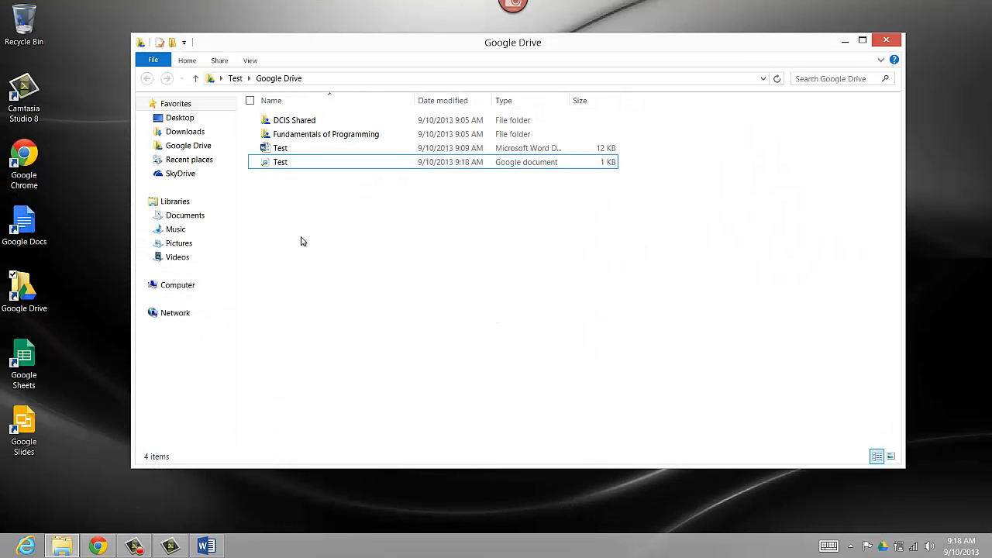
Open the Google Drive Share settings for the Test Word file.
right_click(254, 149)
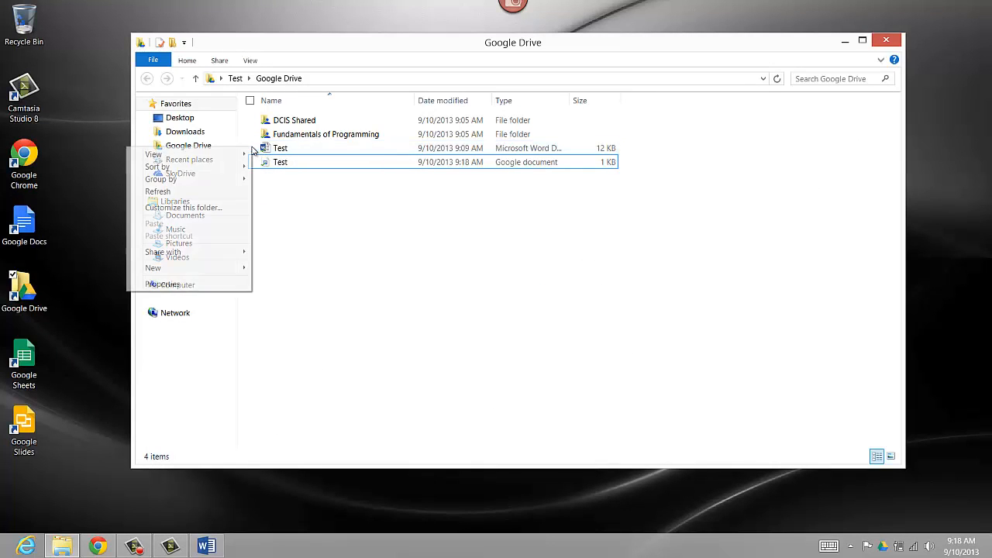
right_click(284, 149)
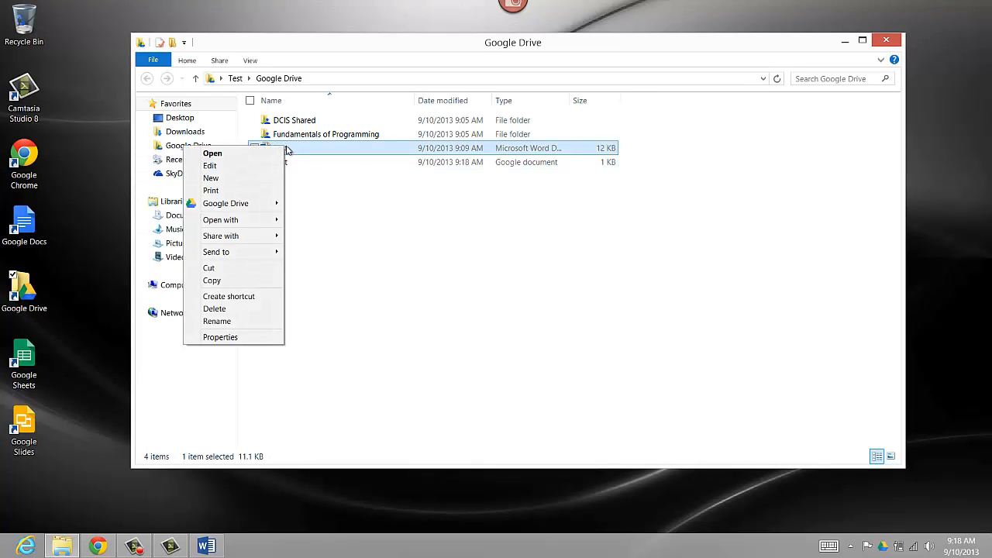
mouse_move(206, 207)
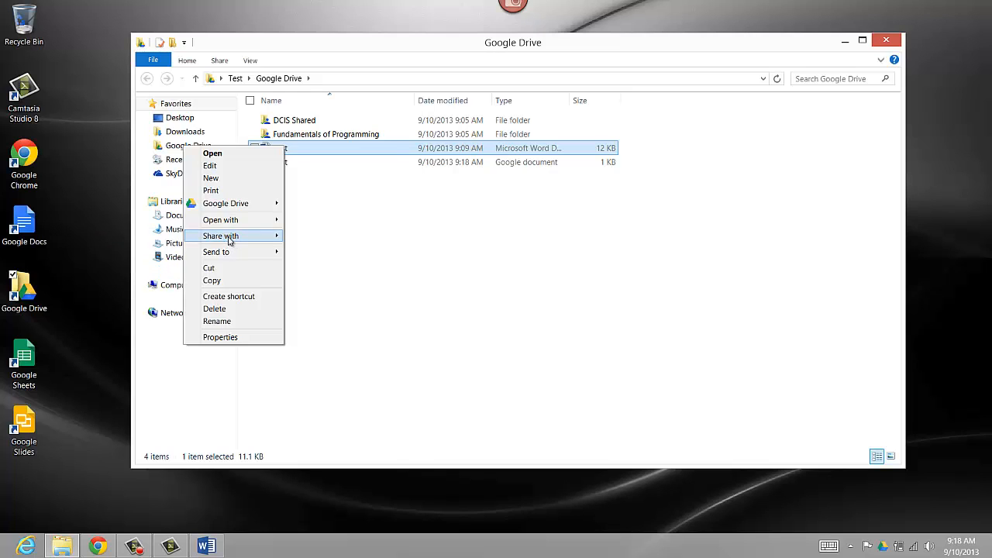
mouse_move(231, 241)
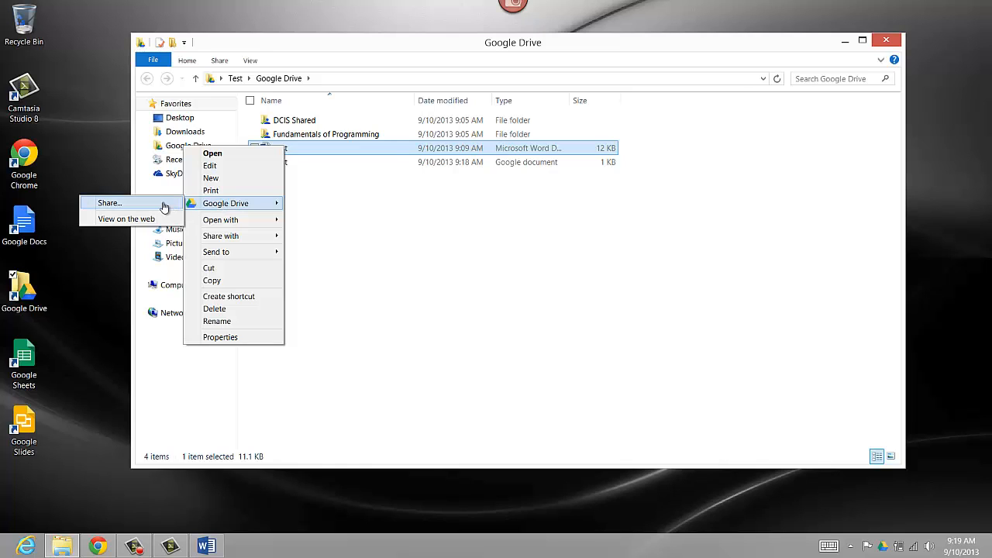
left_click(109, 203)
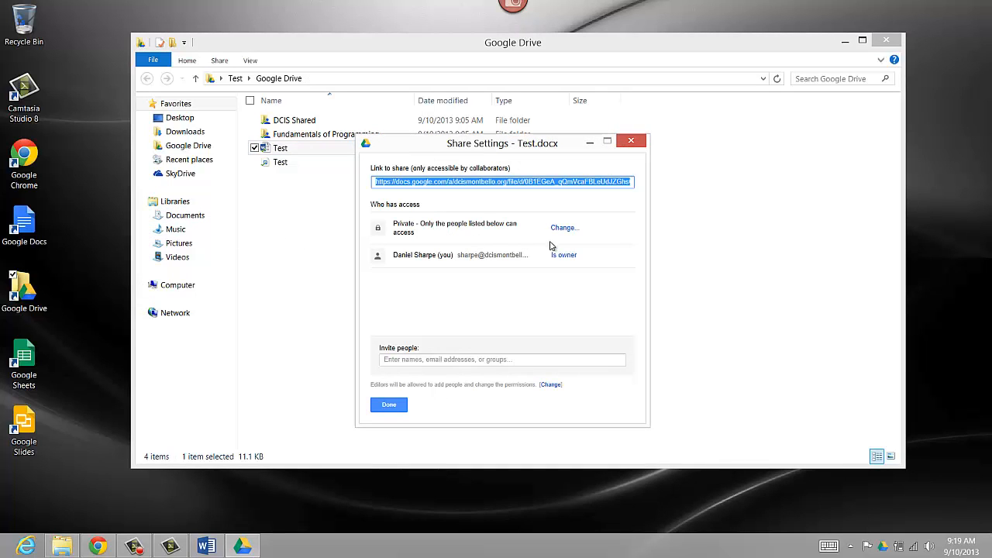
Copy Test.docx's share link from the Link to share field.
left_click_drag(393, 225, 463, 234)
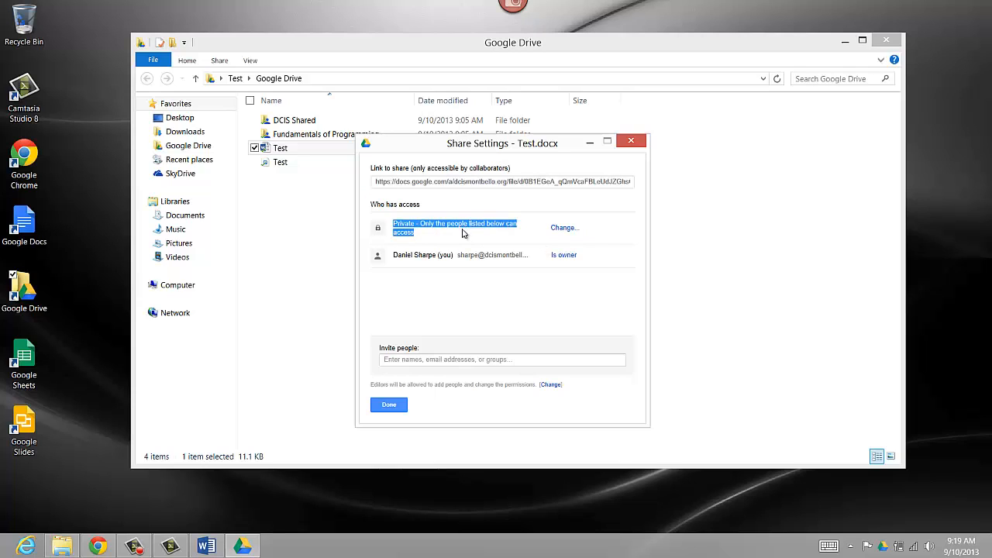
left_click(465, 277)
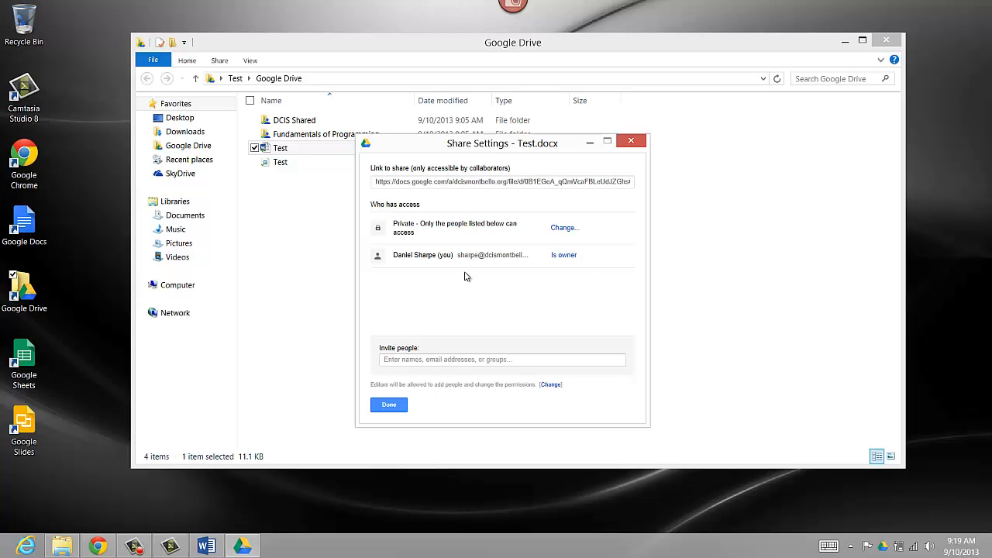
left_click(435, 186)
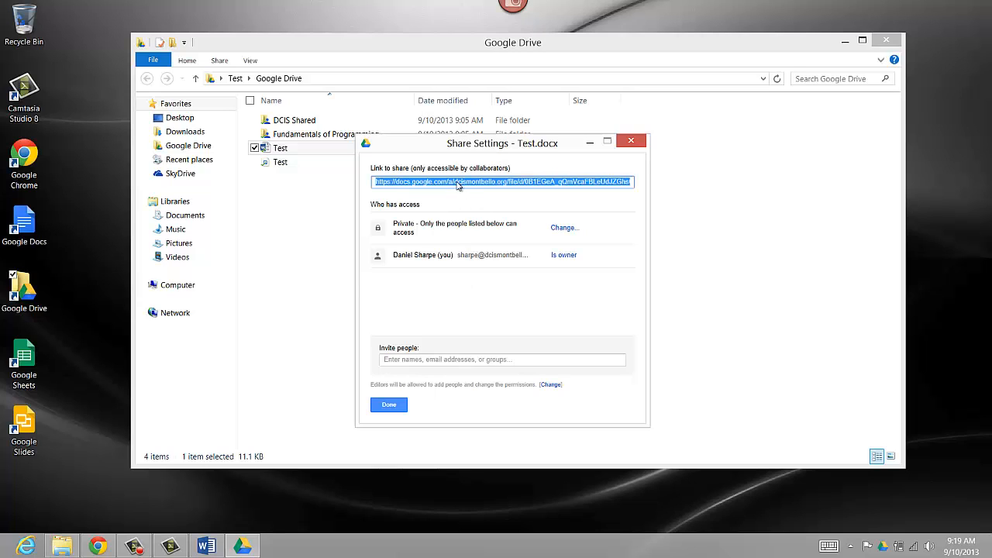
right_click(458, 184)
left_click(435, 216)
left_click_drag(393, 225, 421, 237)
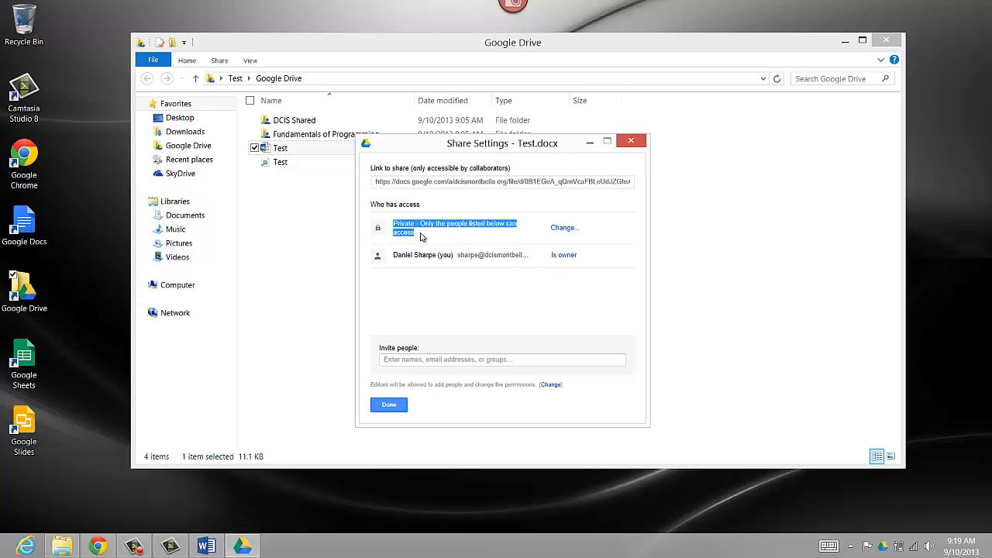
left_click(427, 237)
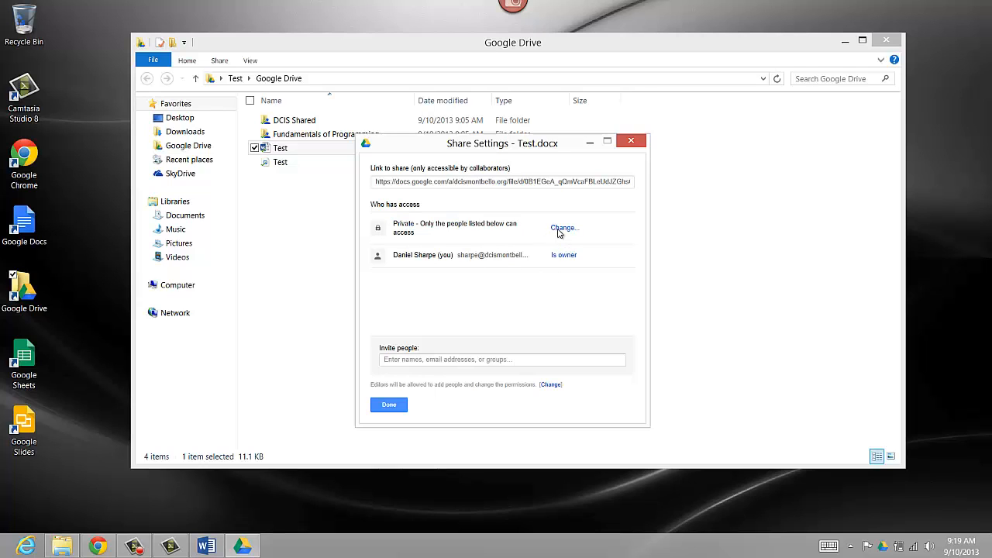
left_click(563, 228)
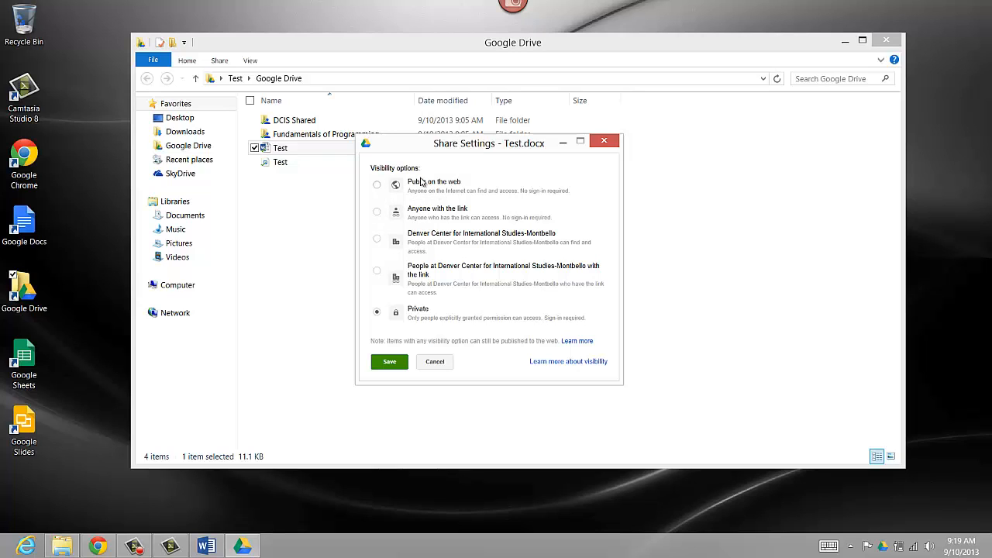
left_click(387, 277)
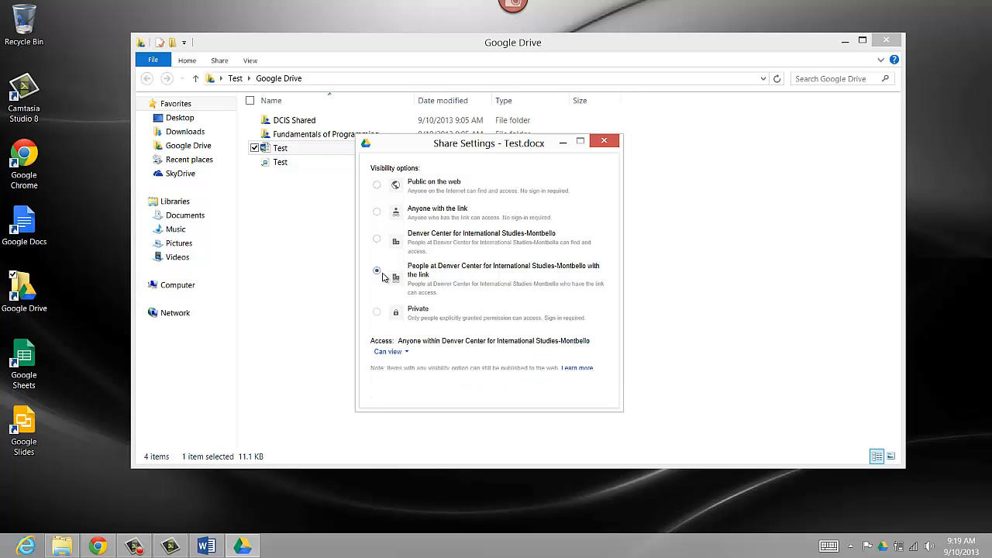
left_click(409, 354)
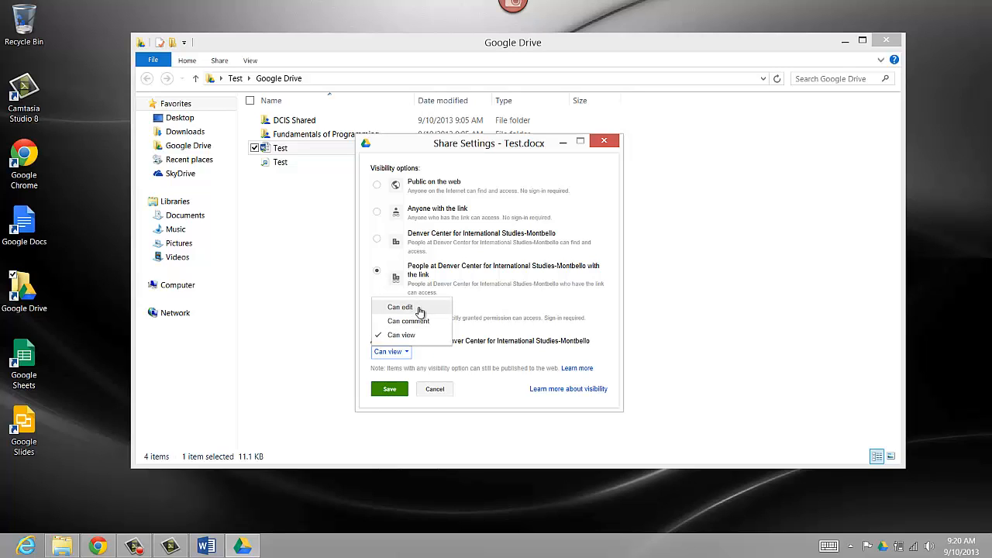
left_click(458, 356)
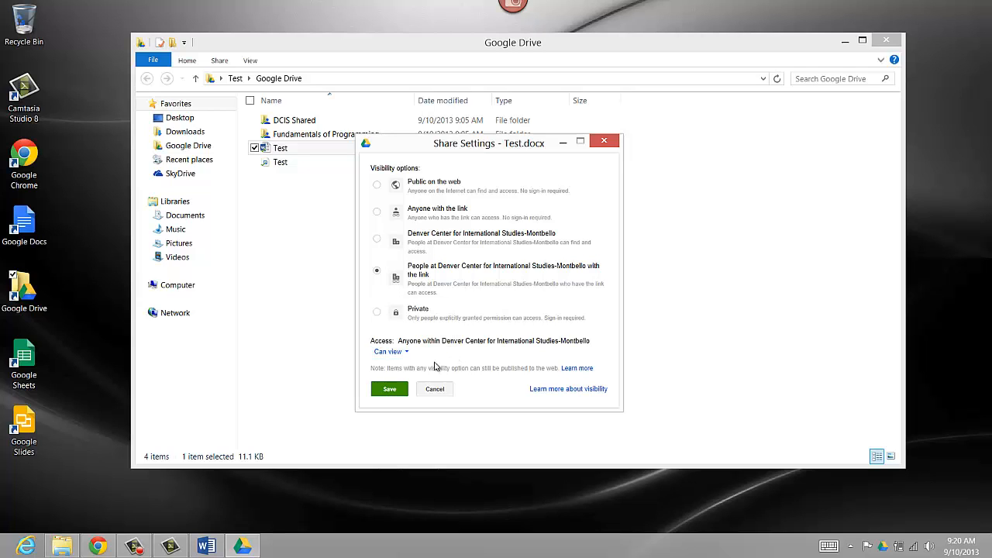
left_click(435, 390)
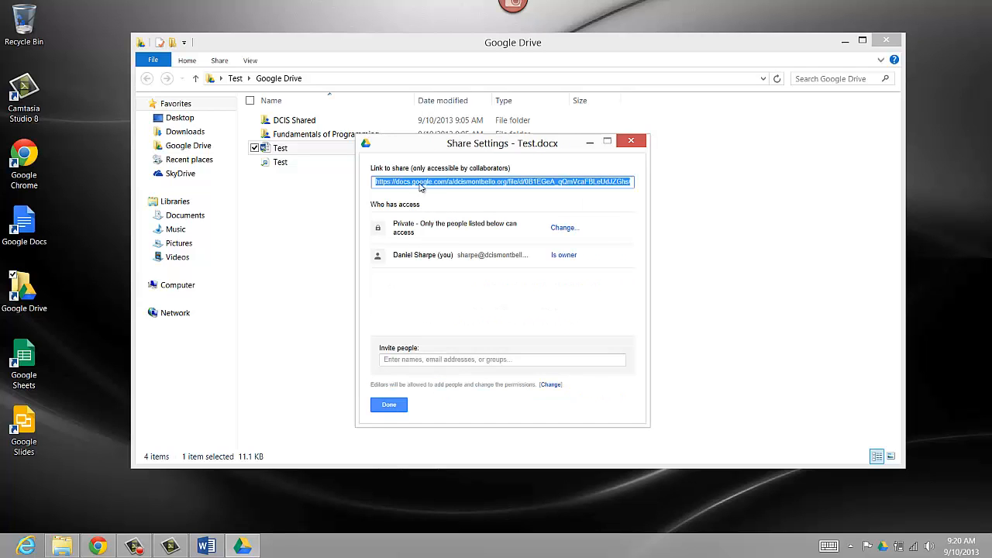
Invite the colleague by e-mail and set their permission to Can view.
left_click(402, 360)
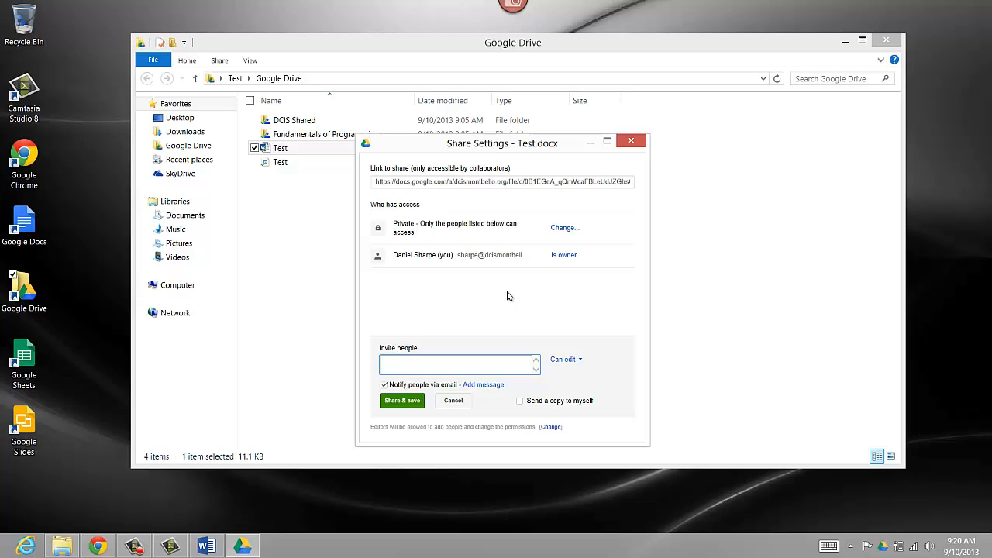
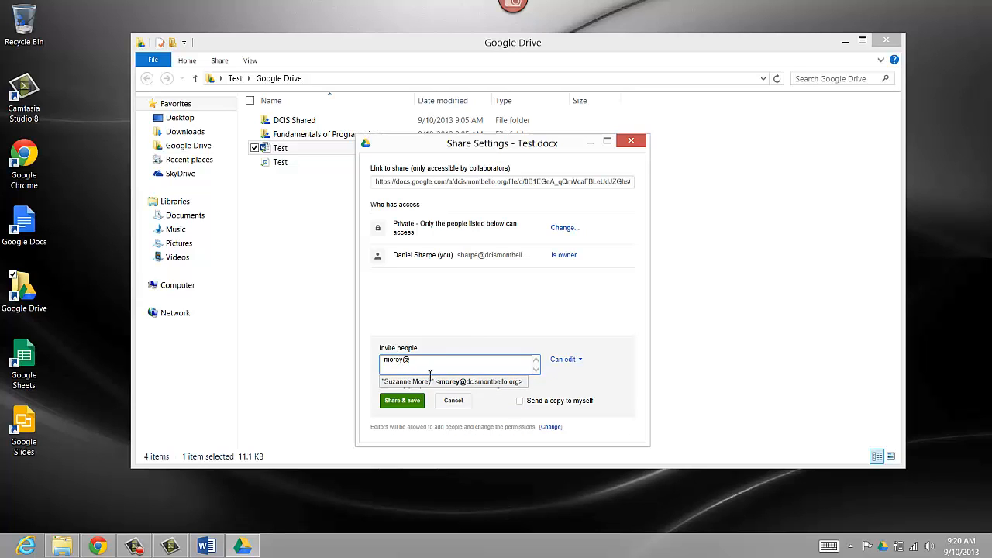
left_click(487, 383)
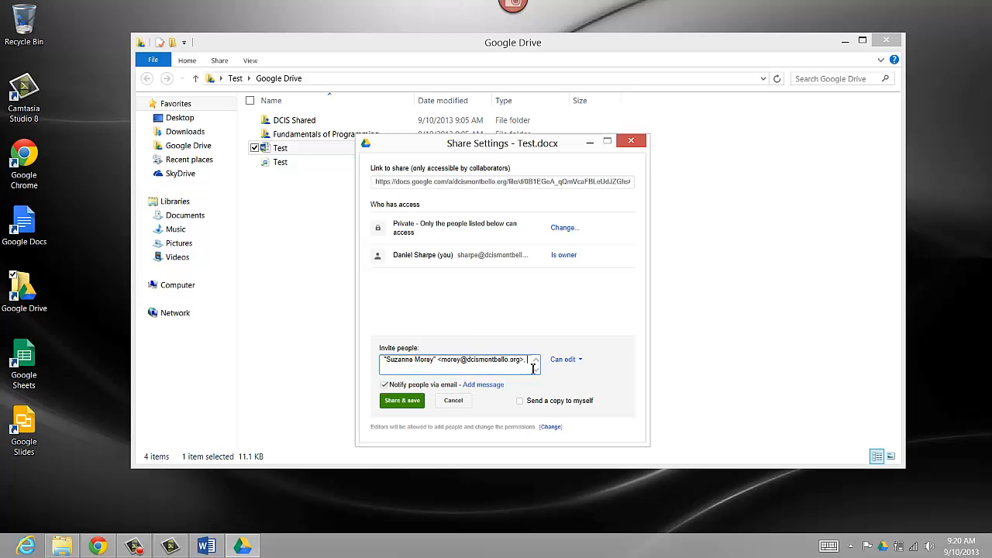
left_click(570, 361)
left_click(575, 365)
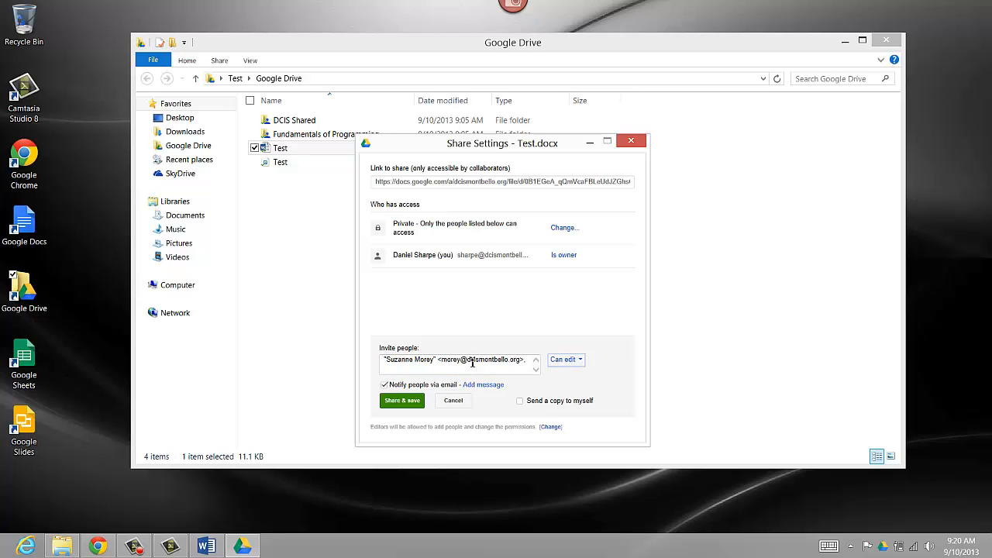
left_click(563, 361)
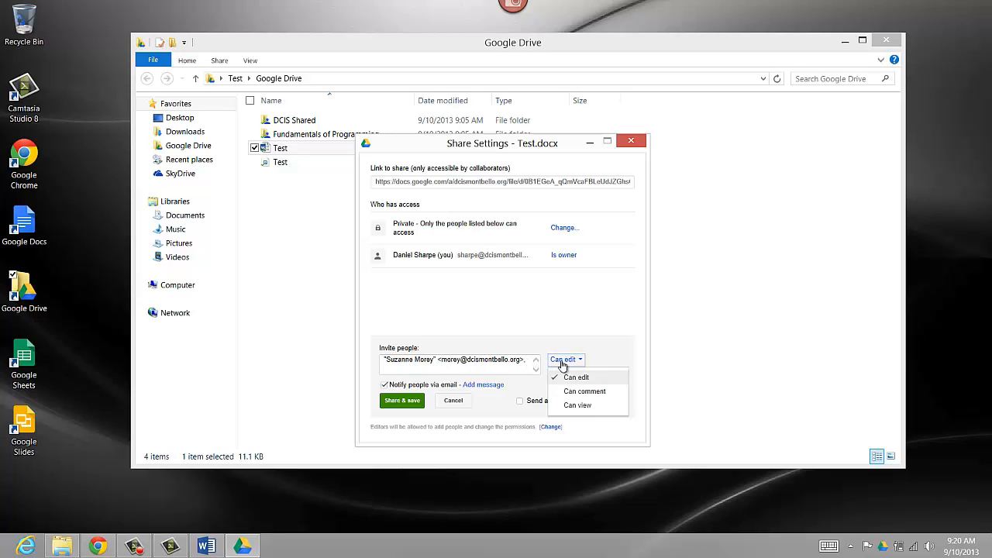
left_click(584, 405)
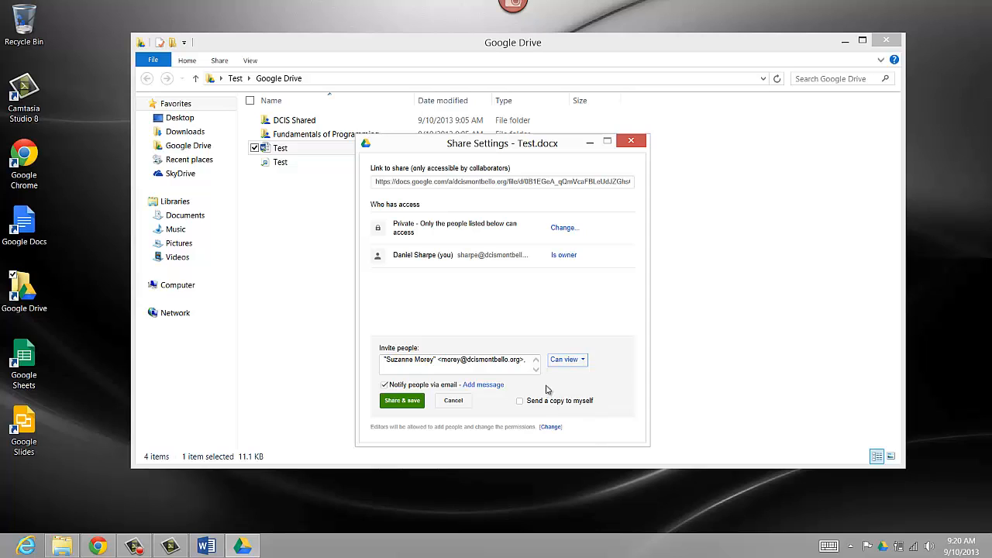
Type 'dcis' as another invitee, then select and delete the stray text.
left_click(532, 365)
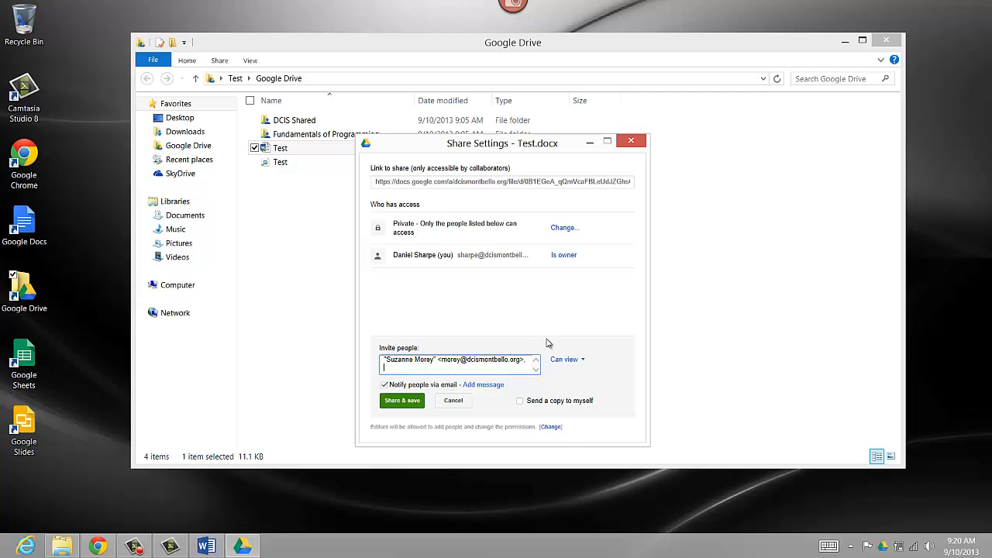
type("dcis")
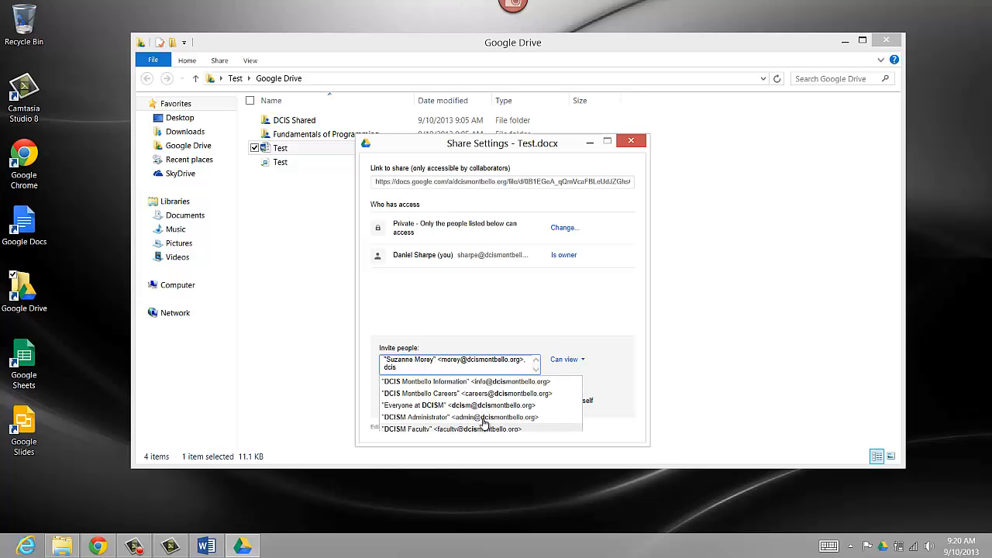
left_click(549, 332)
left_click(436, 369)
key("ctrl+a")
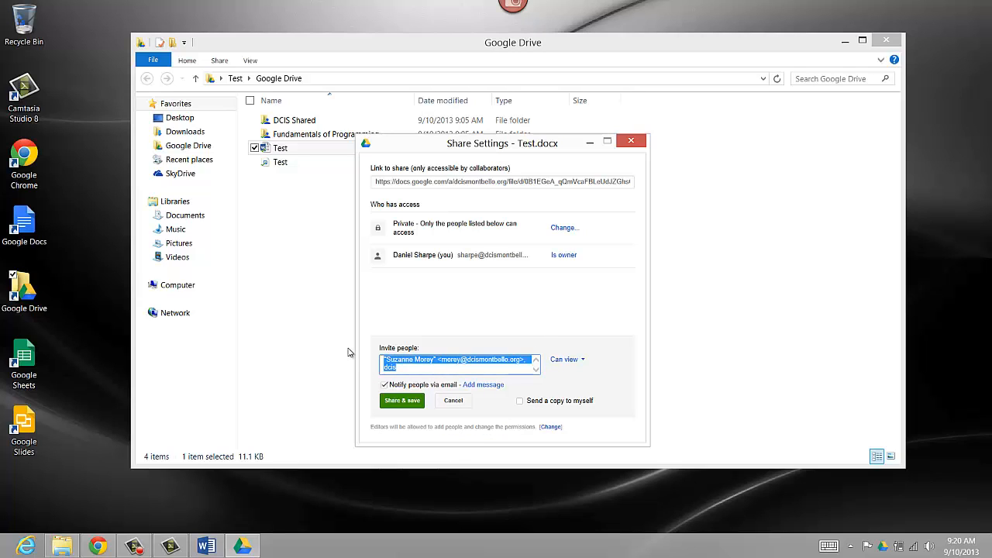
left_click(414, 371)
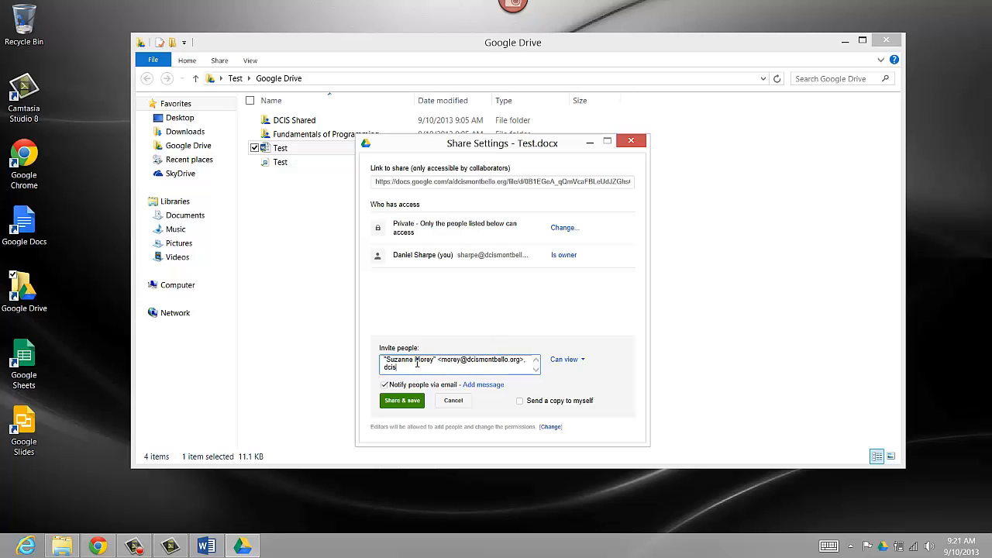
key("BackSpace")
key("BackSpace")
key("BackSpace")
key("BackSpace")
Share Test.docx with the colleague as viewer, then open Gmail in a new browser tab.
left_click(402, 400)
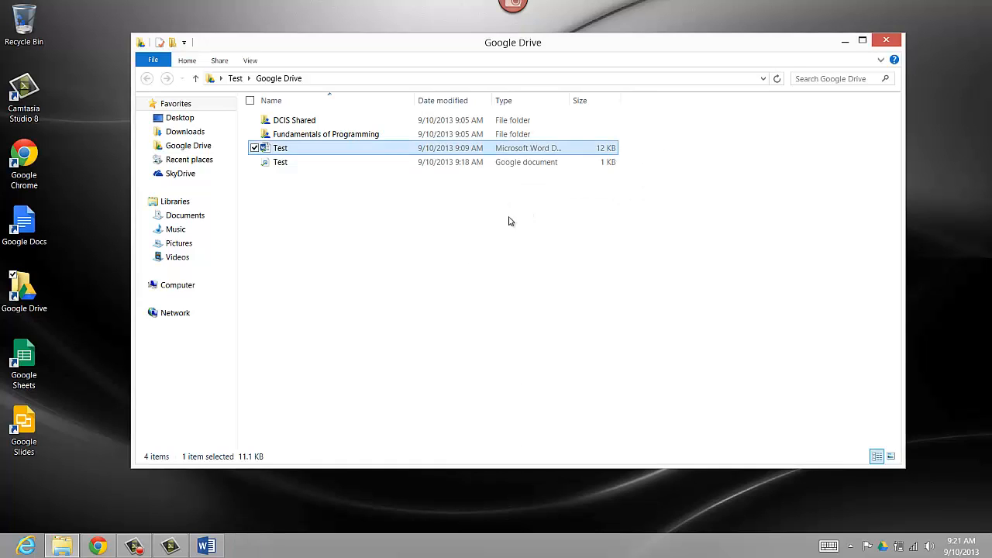
left_click(98, 546)
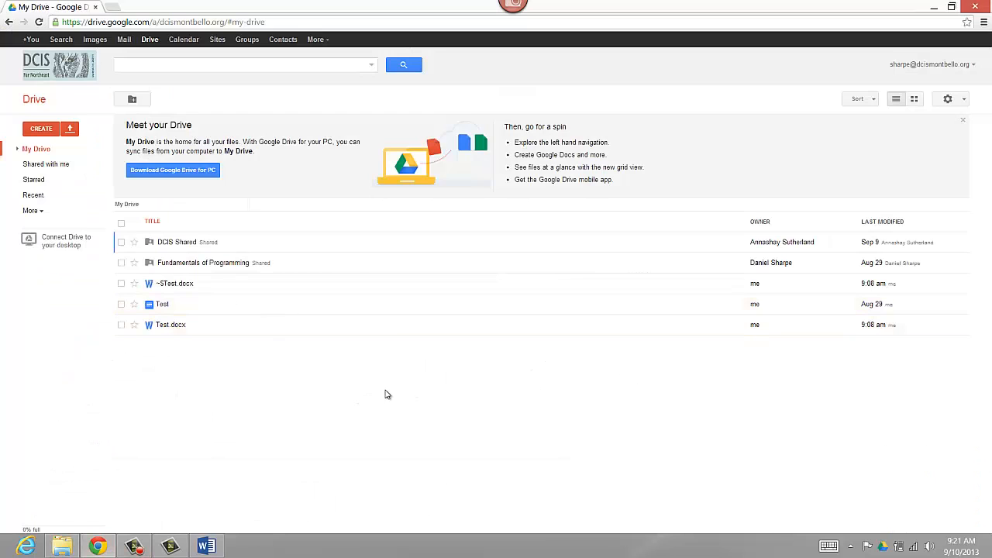
left_click(124, 39)
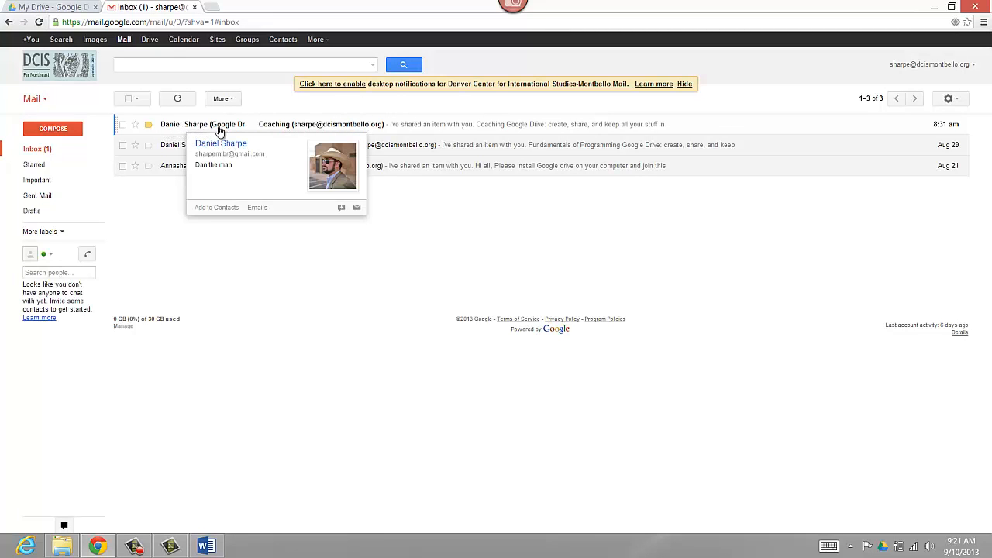
Open the Coaching share email and its 10-item Coaching folder in a new tab, then go back to My Drive.
left_click(307, 127)
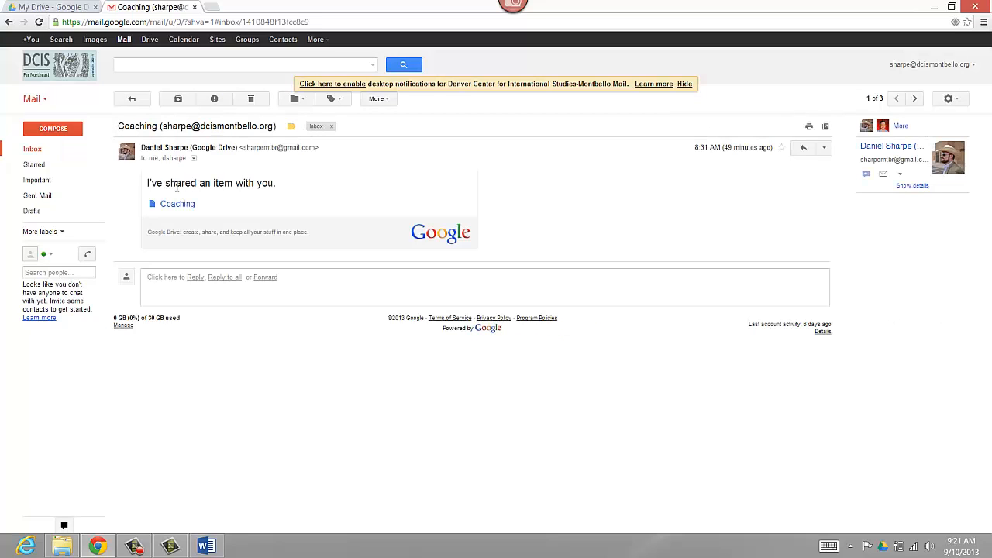
left_click_drag(149, 186, 317, 184)
left_click(317, 184)
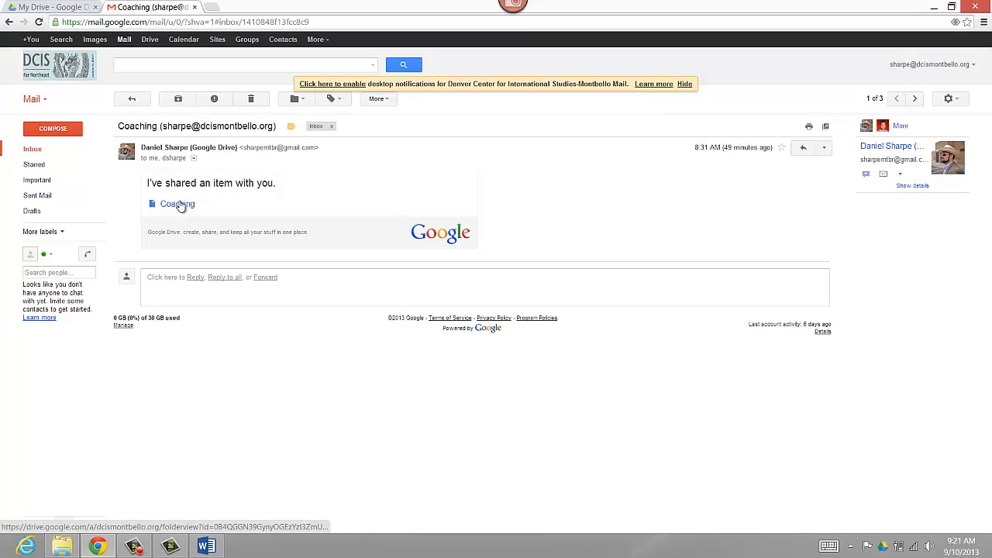
left_click(179, 205)
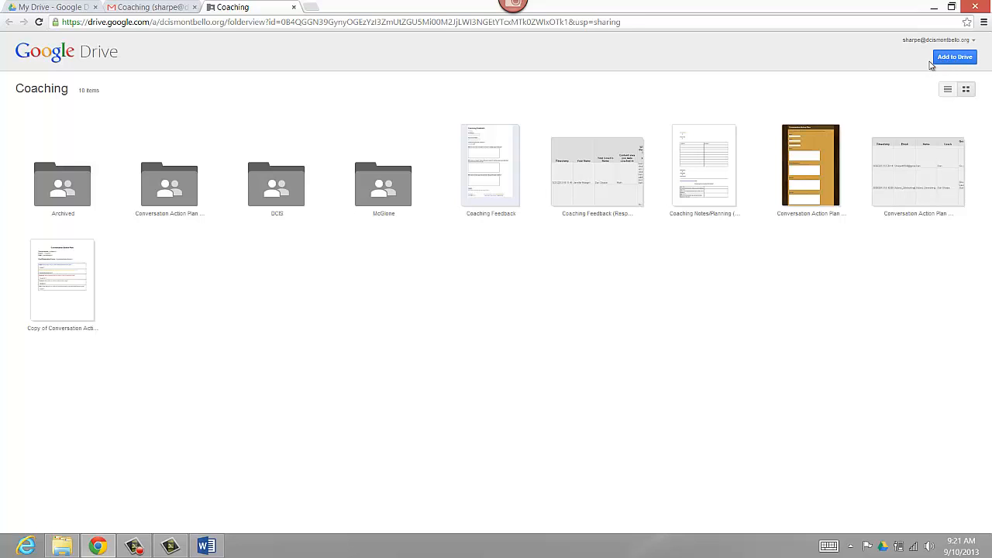
left_click(59, 7)
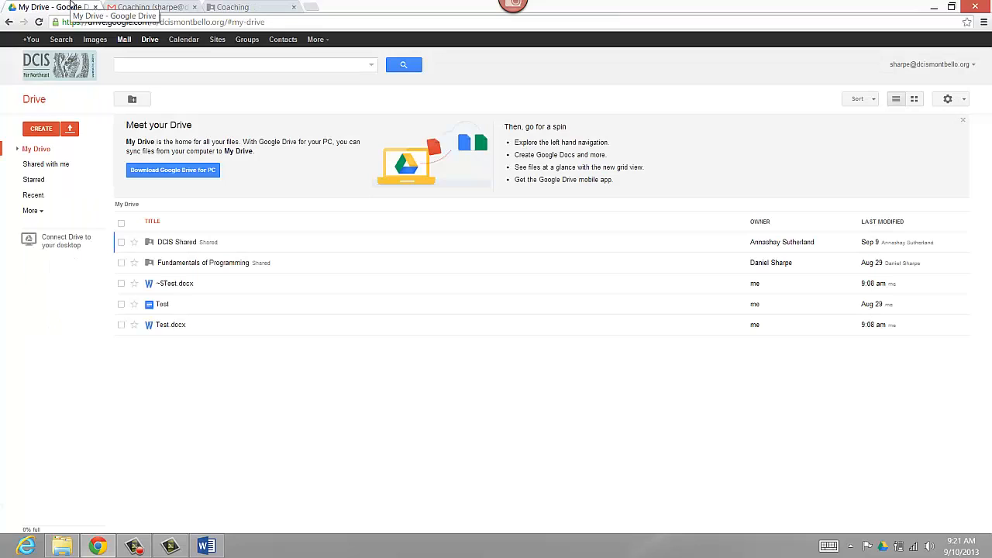
In Shared with me, select the Coaching folder instead of DCIS Shared, then bring up the Drive tray menu.
left_click(54, 167)
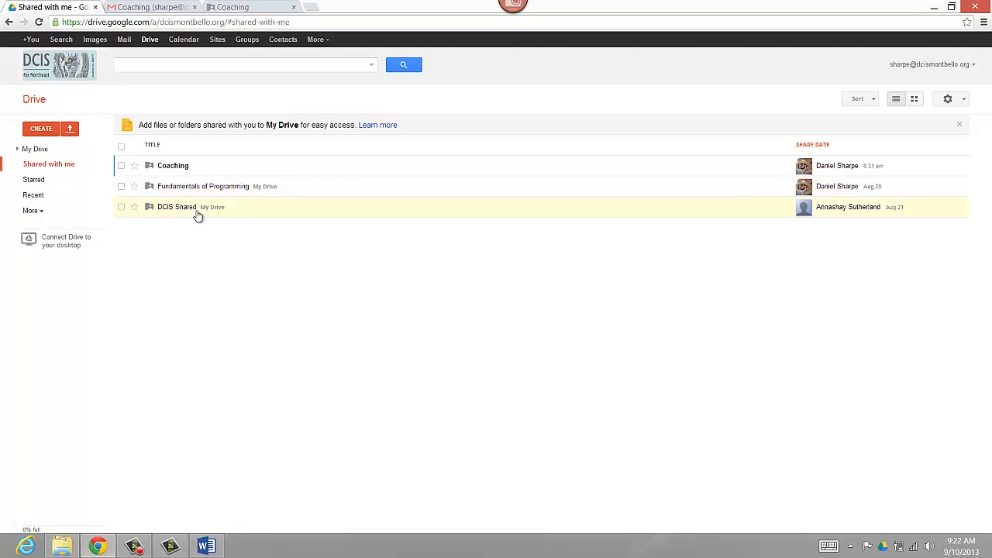
left_click(121, 207)
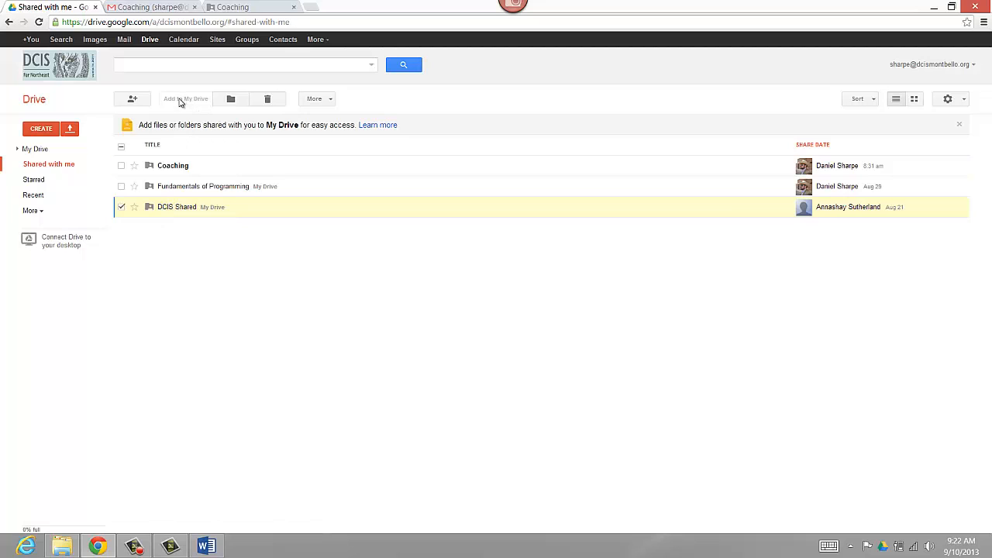
left_click(121, 207)
left_click(121, 166)
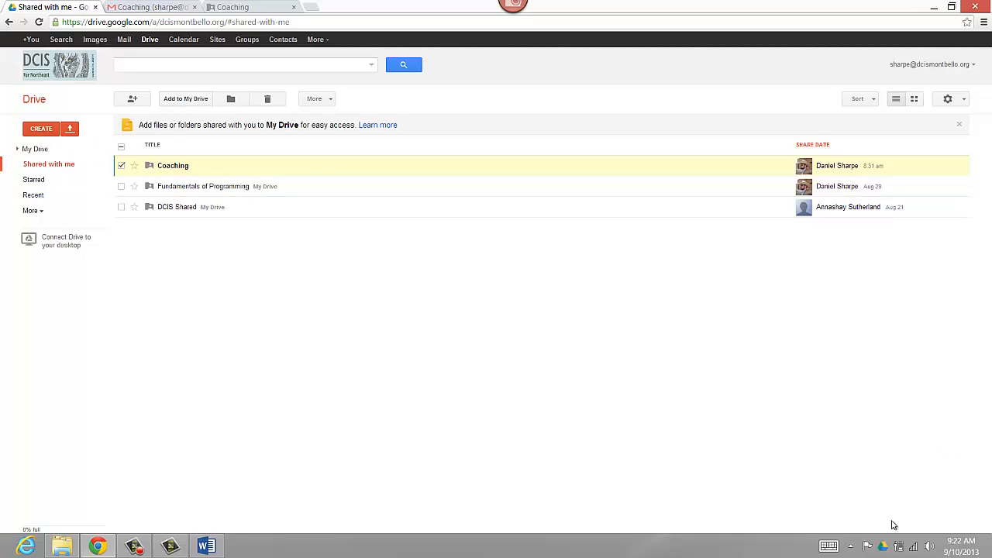
left_click(883, 546)
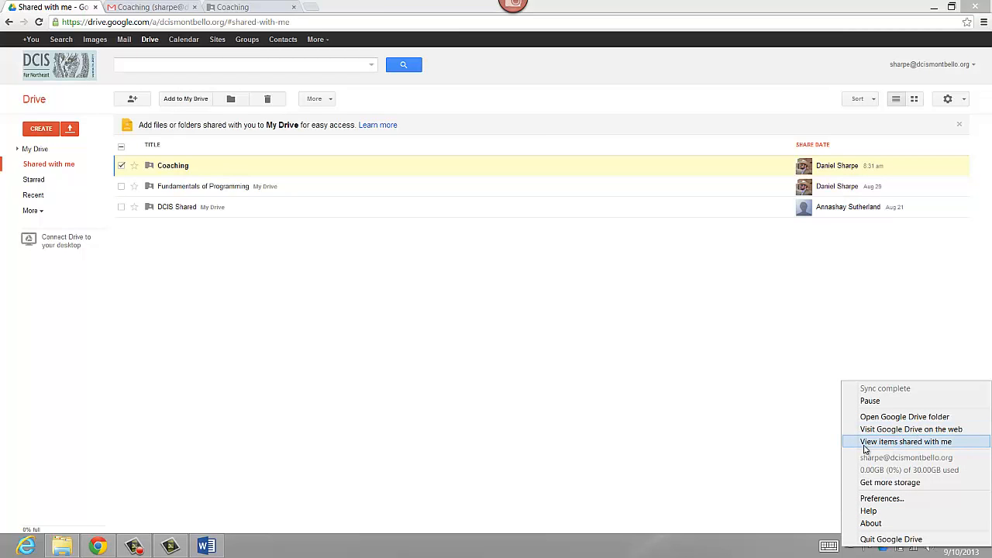
Choose View items shared with me from the tray menu, close the duplicate tab, and go back to the original tab.
left_click(888, 446)
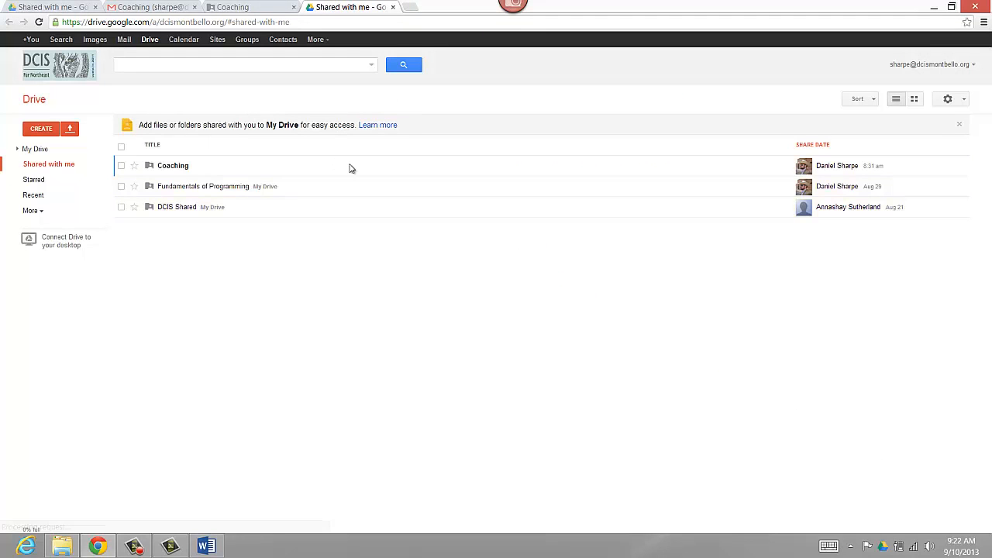
left_click(393, 7)
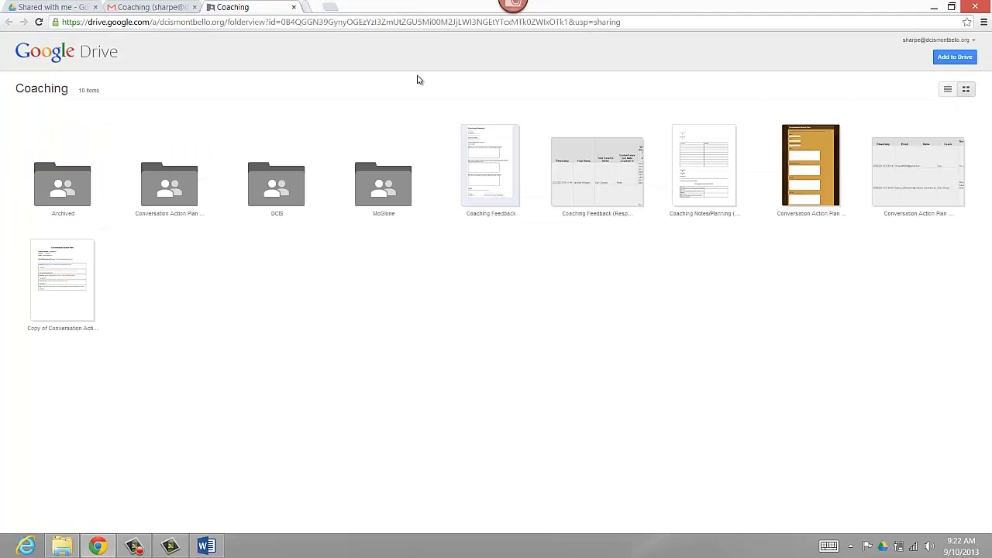
left_click(77, 6)
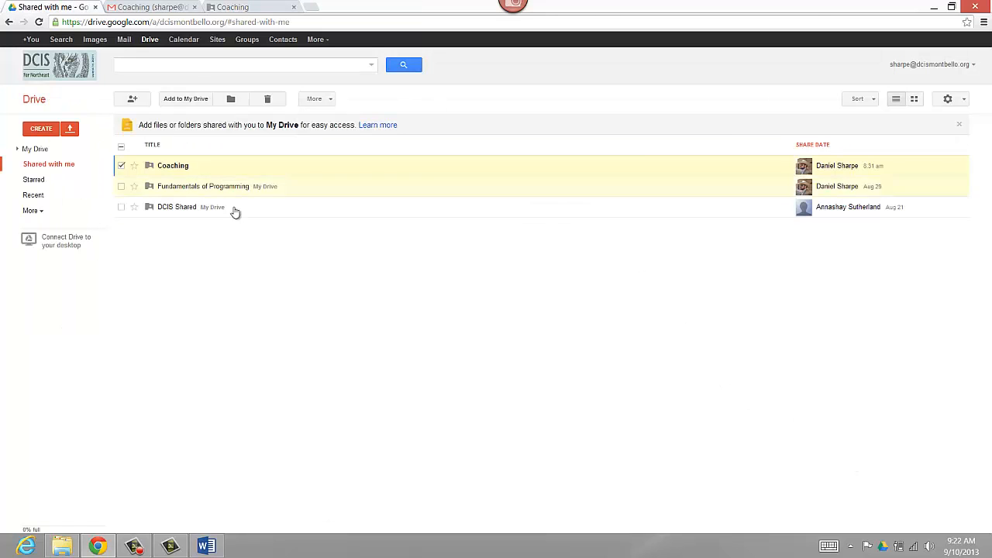
Add Coaching to My Drive and confirm it's listed beside DCIS Shared and Fundamentals of Programming.
left_click(191, 106)
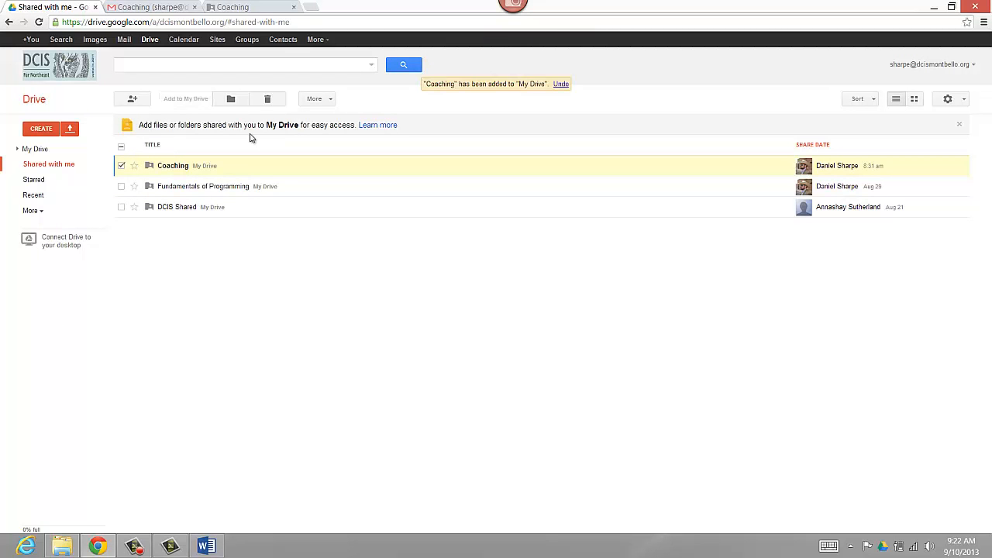
left_click(37, 149)
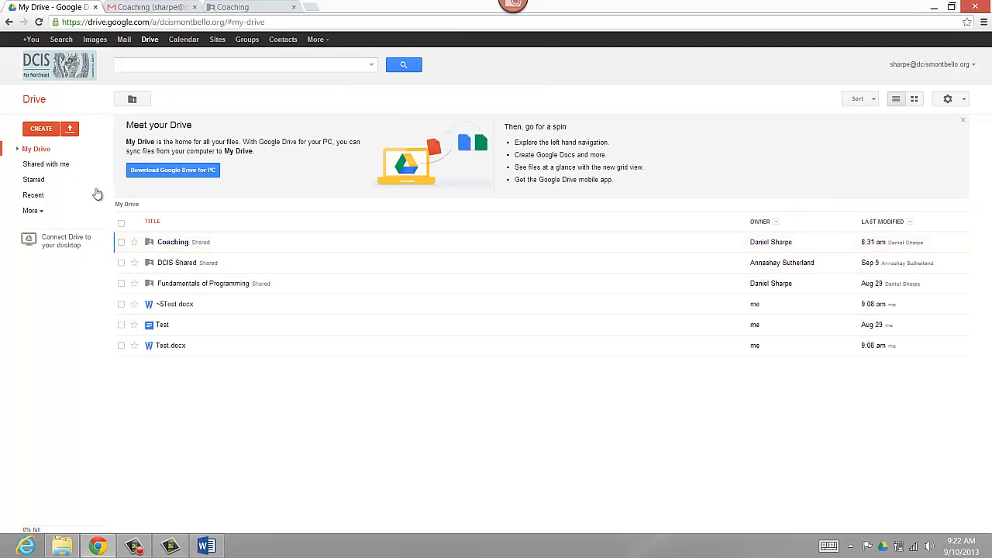
left_click(61, 164)
left_click(36, 149)
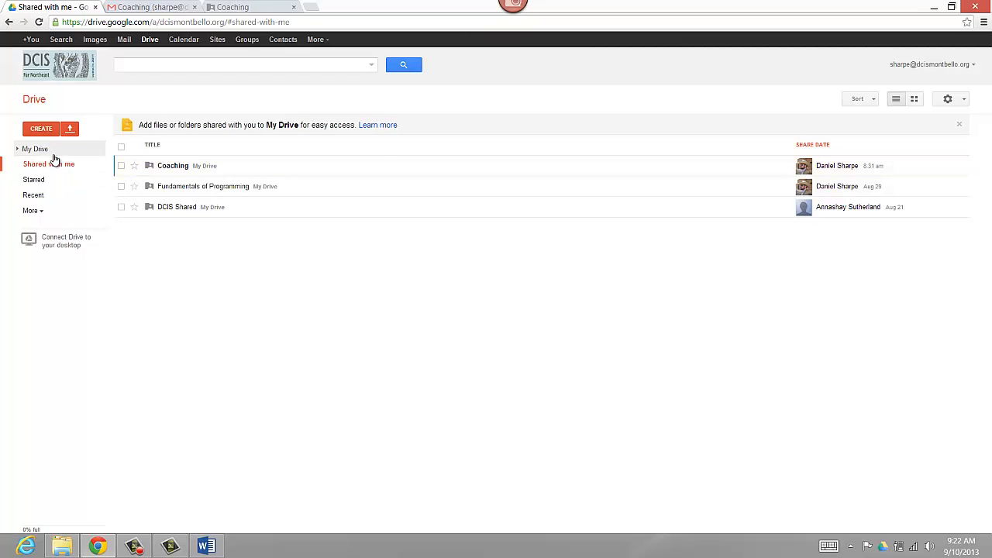
left_click(66, 167)
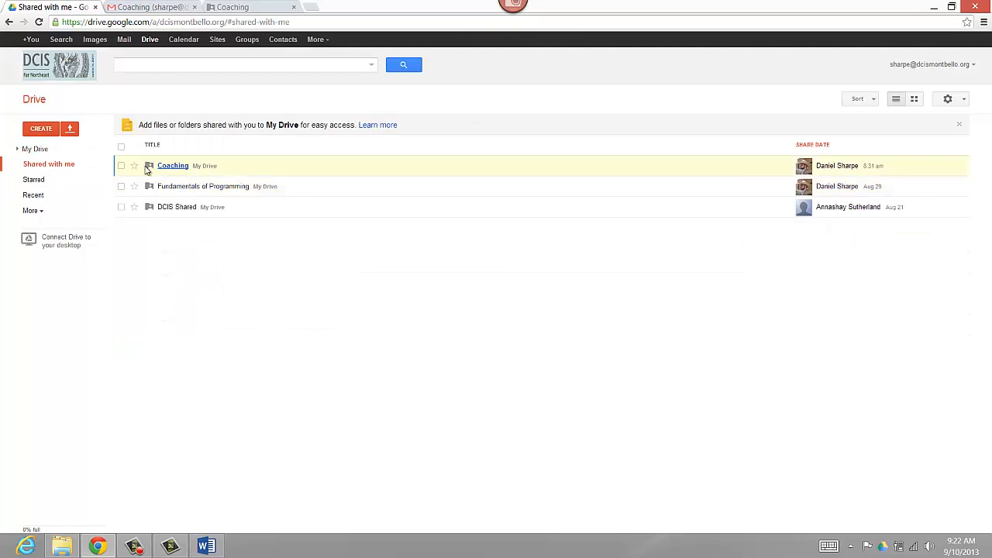
left_click(36, 150)
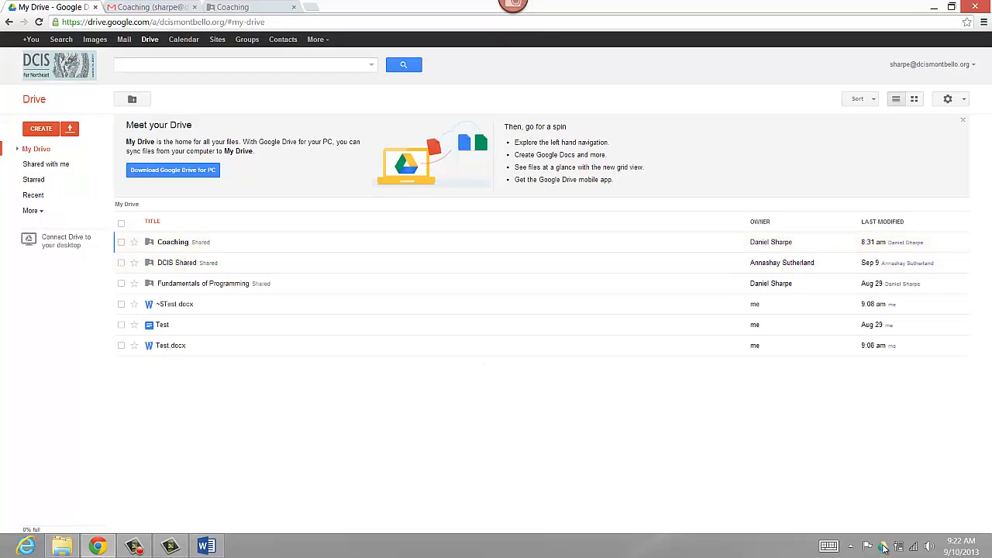
mouse_move(885, 549)
left_click(63, 173)
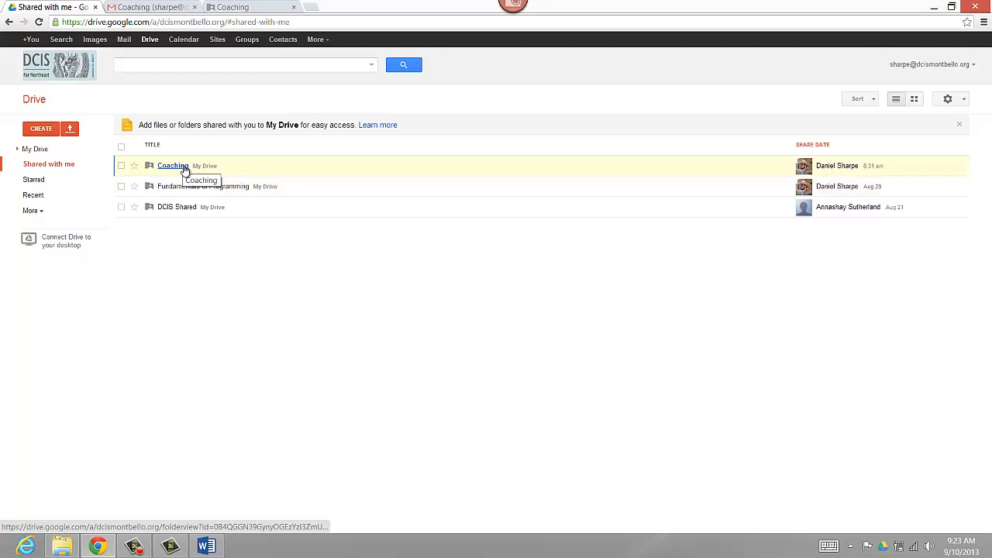
left_click(40, 149)
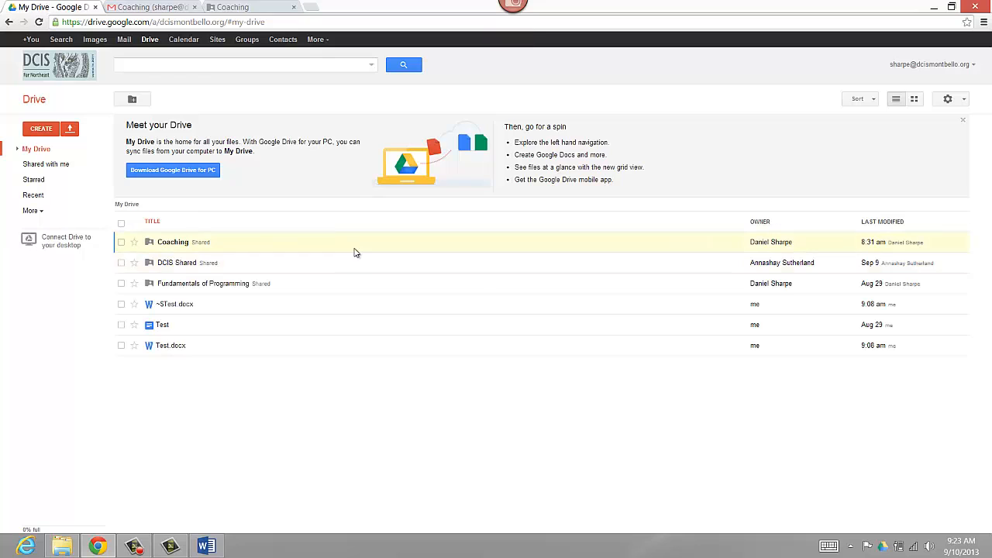